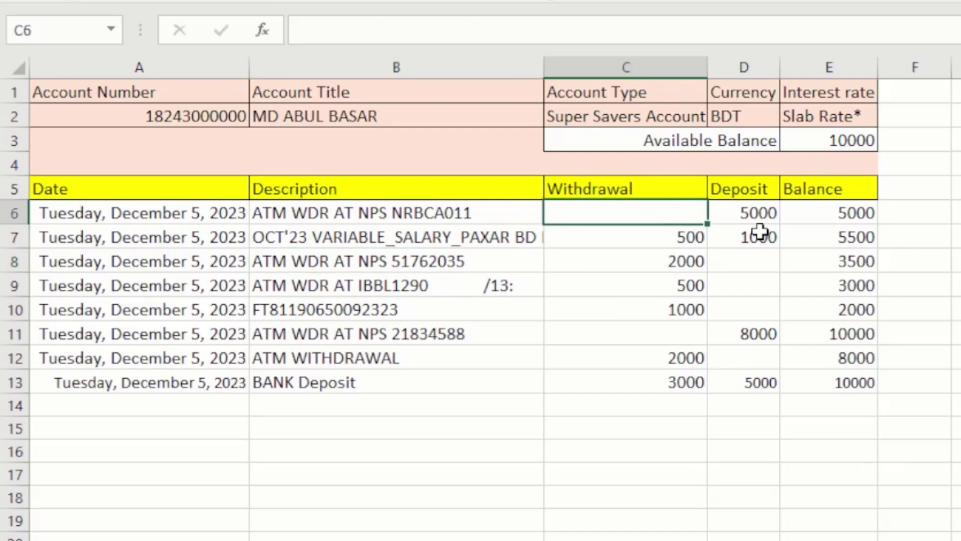
Clear the old descriptions, withdrawals and deposits beneath the first transaction, in B7:D14.
left_click(760, 231)
left_click(400, 375)
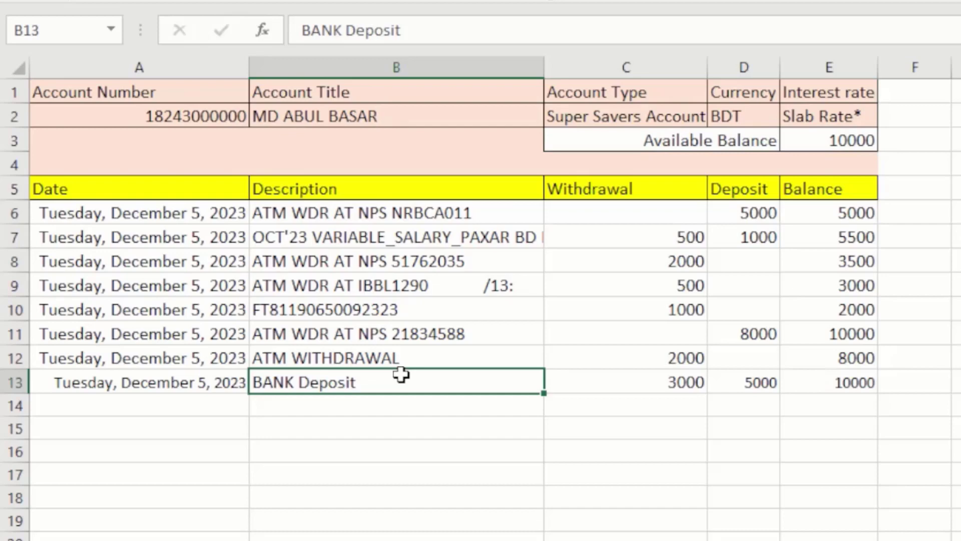
left_click(377, 243)
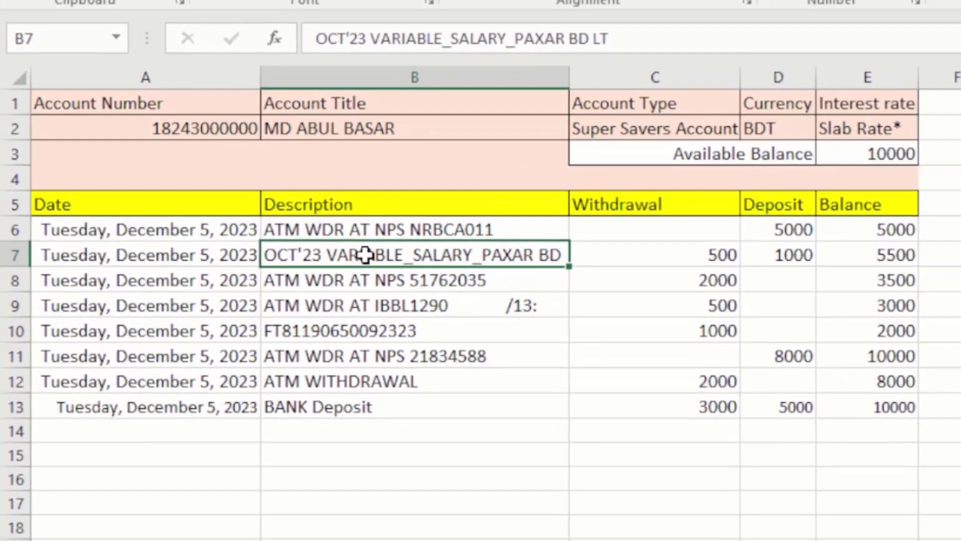
left_click_drag(390, 252, 785, 427)
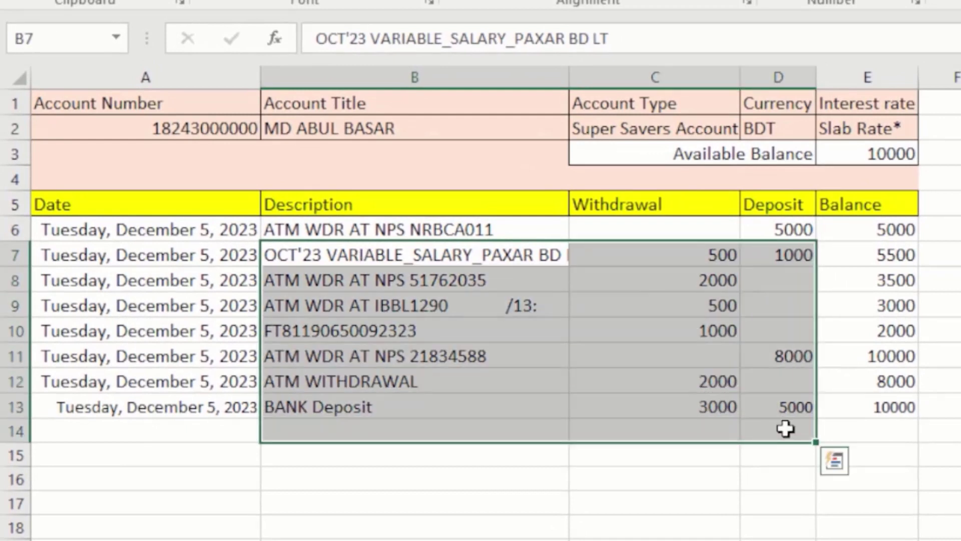
key("Delete")
left_click(421, 253)
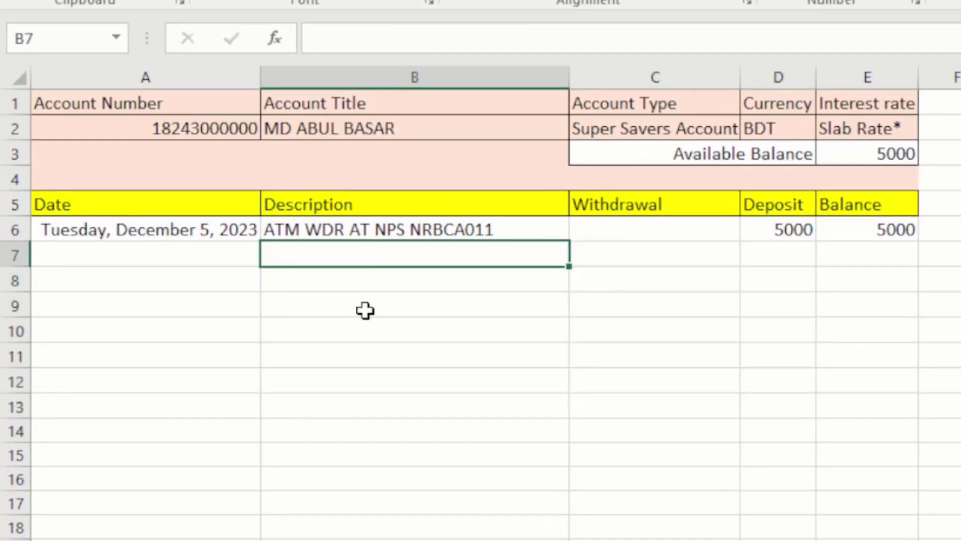
Replace the first transaction's description in B6 with "Cash".
left_click(389, 230)
type("Cash")
left_click(826, 248)
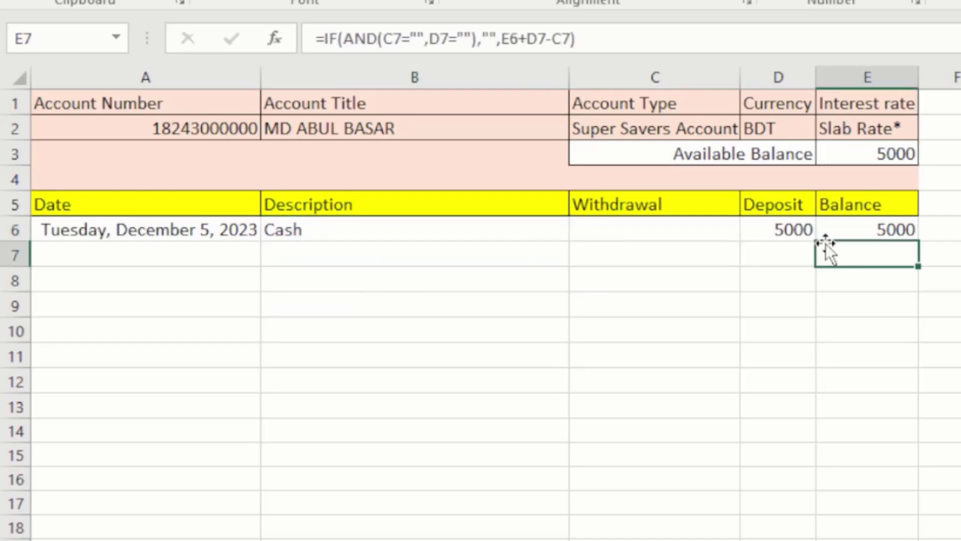
left_click(771, 226)
left_click(833, 227)
left_click(484, 249)
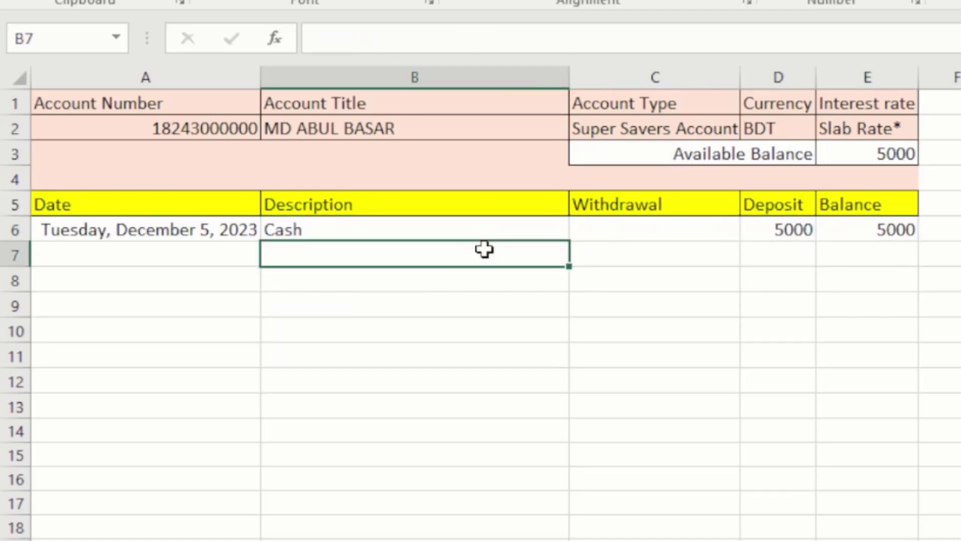
left_click(793, 265)
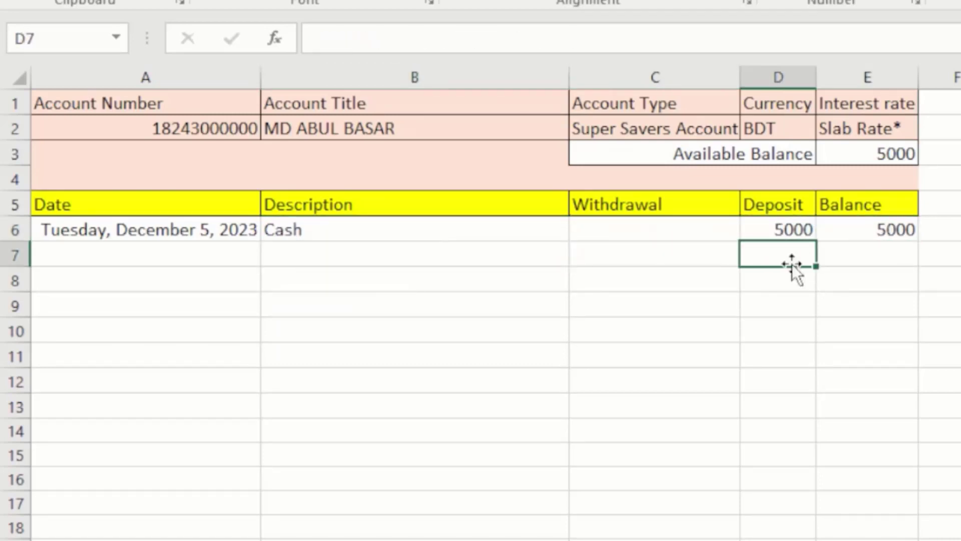
left_click(821, 323)
left_click(784, 258)
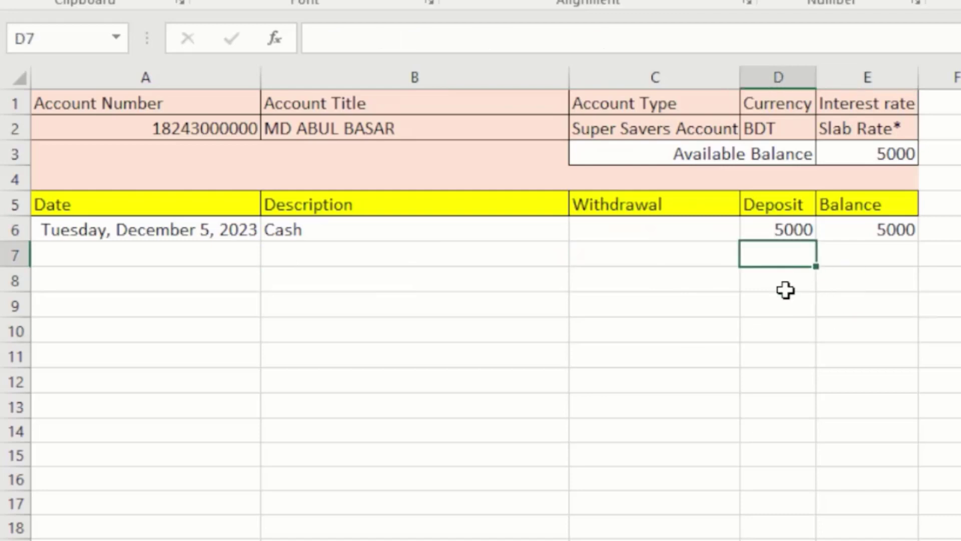
left_click(787, 298)
left_click(693, 279)
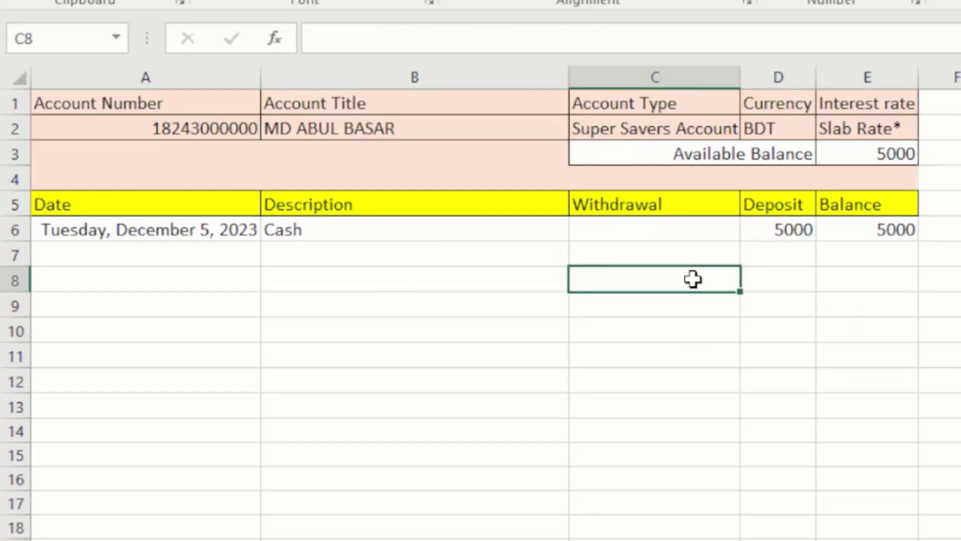
left_click(648, 232)
key("Down")
key("Down")
key("Down")
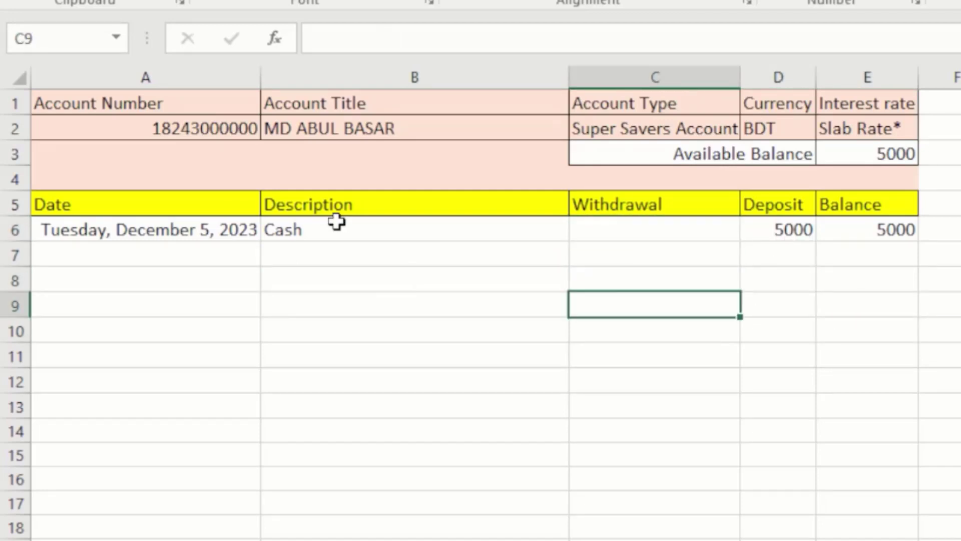
Record a transaction in row 7 with the description "Today income" and a deposit of 5000.
left_click(361, 272)
left_click(379, 258)
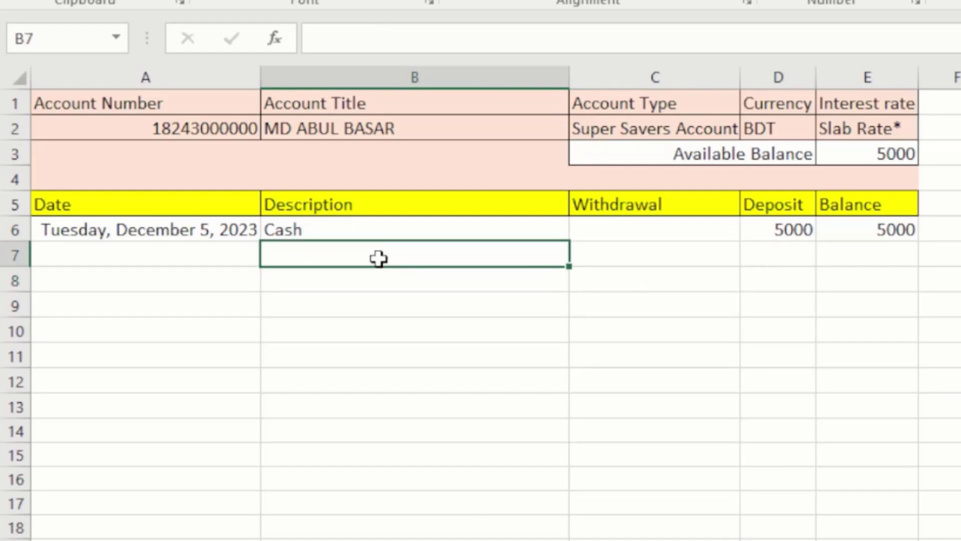
type("Today income")
key("Return")
left_click(658, 255)
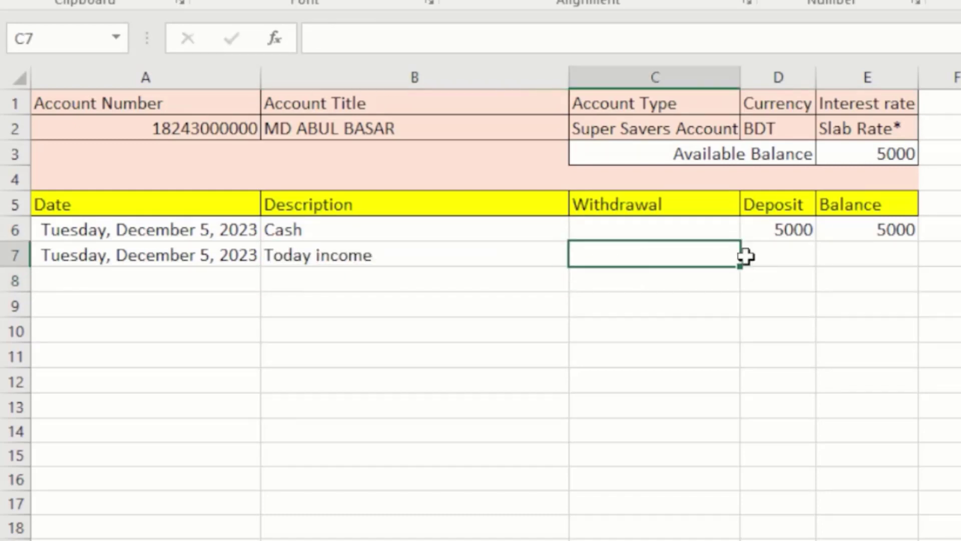
left_click(777, 261)
type("5000")
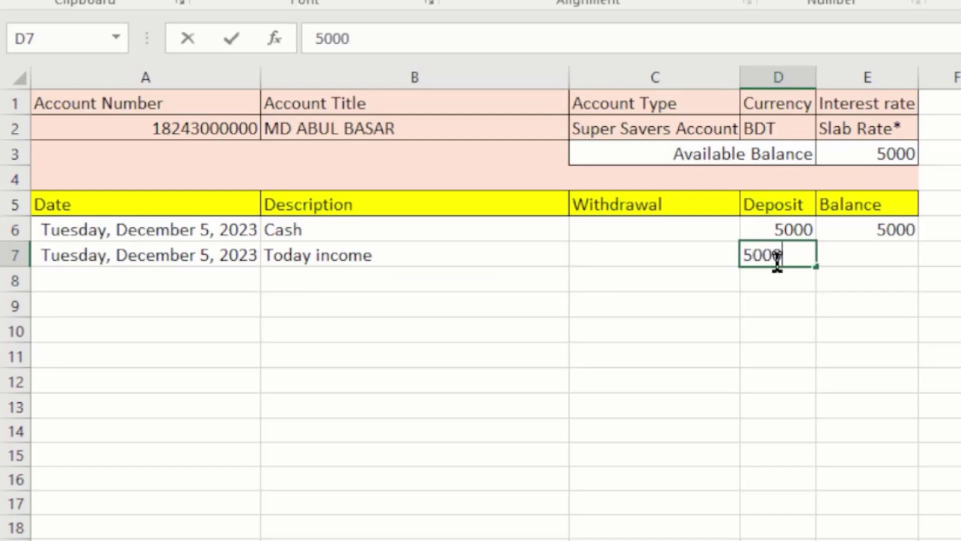
key("Return")
Enter "spending mony tody" as the description in B8 and check the date formula in A8.
left_click(337, 282)
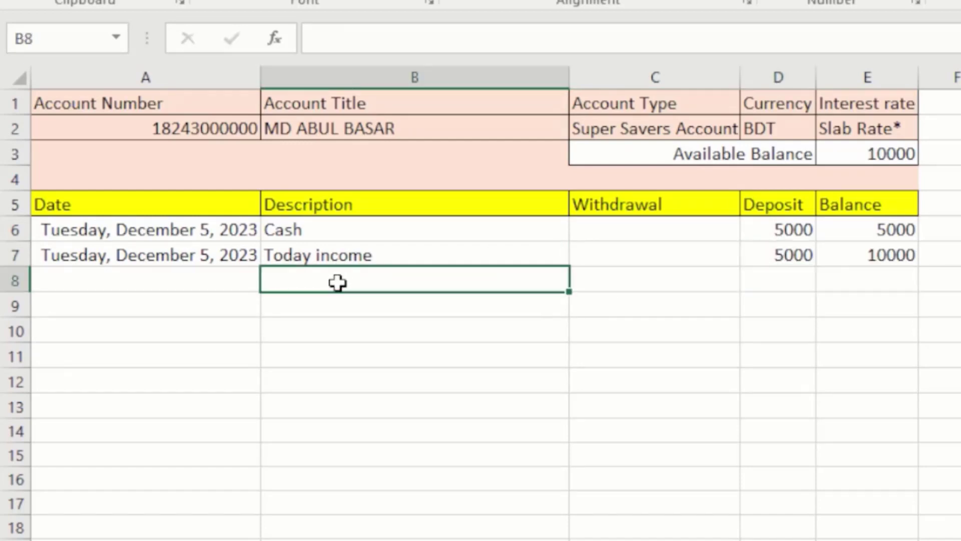
type("spending mony tody")
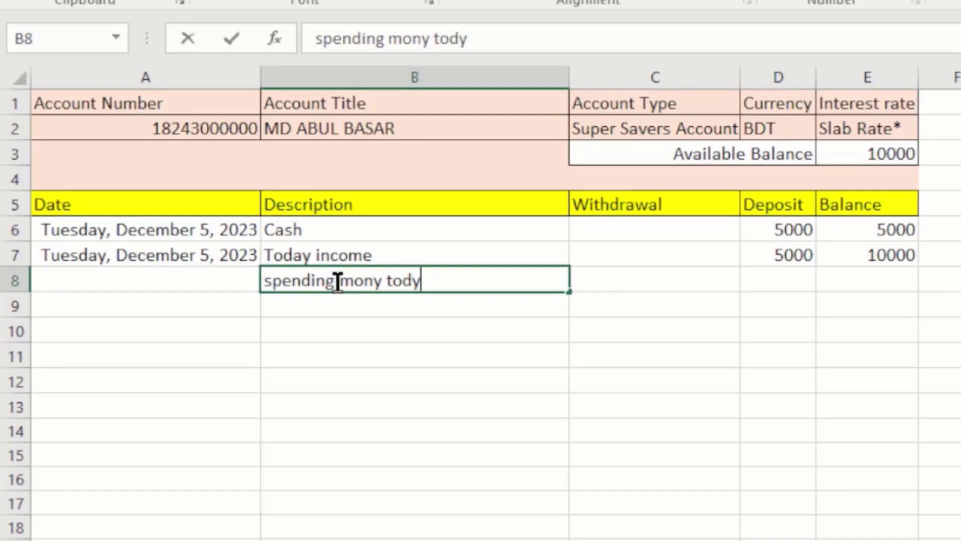
key("Return")
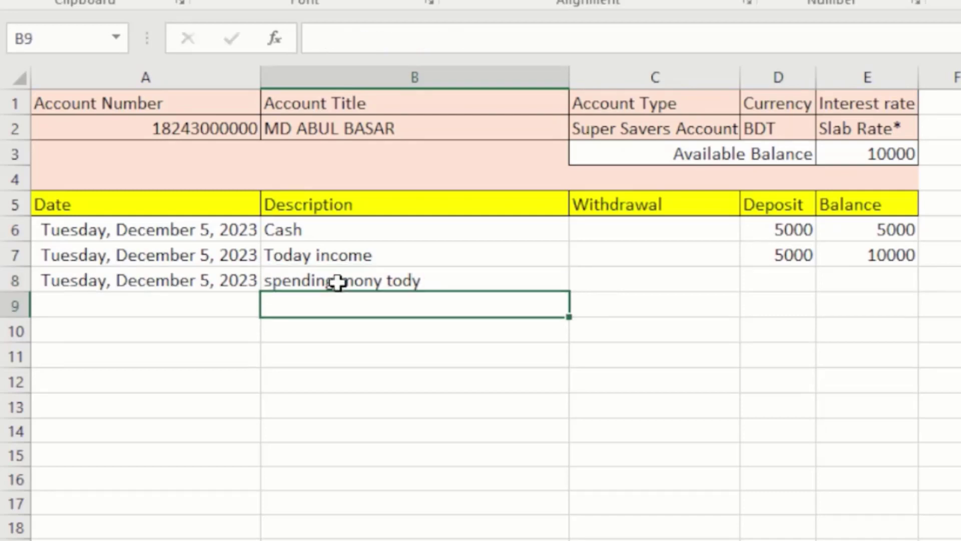
left_click(172, 272)
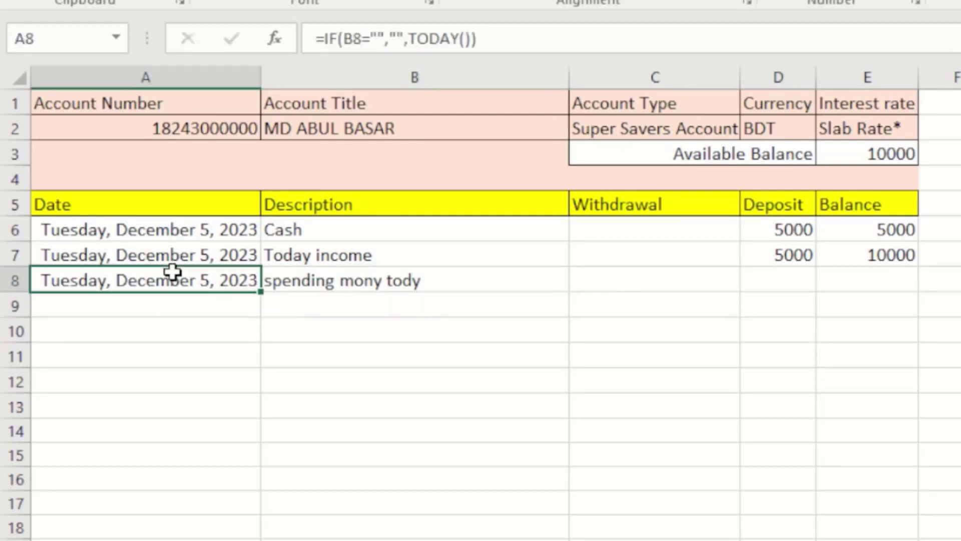
left_click(354, 262)
left_click(172, 283)
left_click(432, 321)
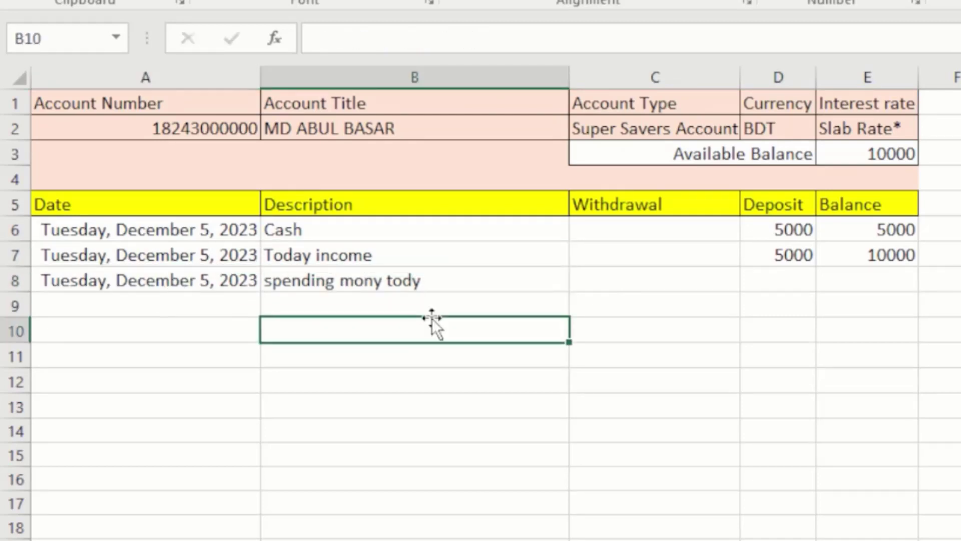
Enter a withdrawal of 7000 in C8 and check the row's balance and the available balance.
left_click(583, 274)
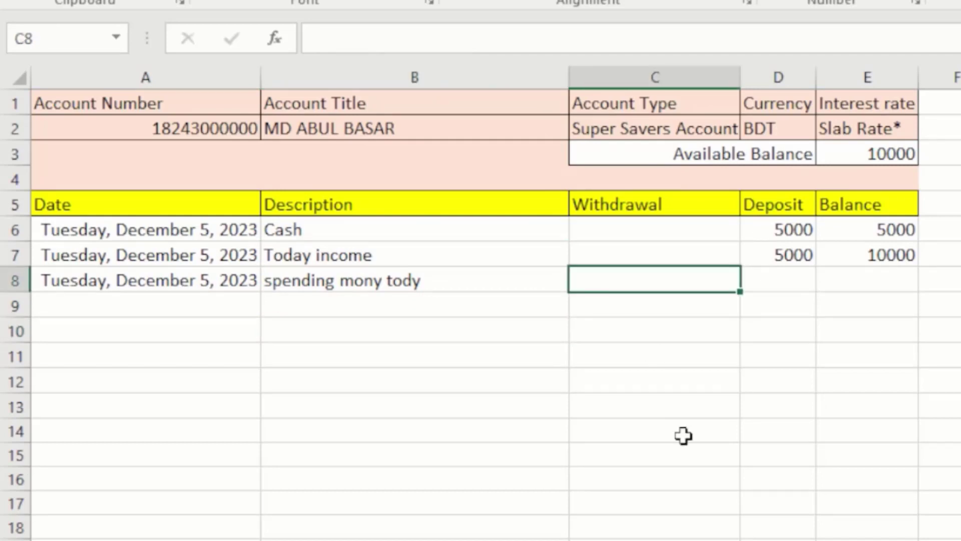
type("7000")
key("Return")
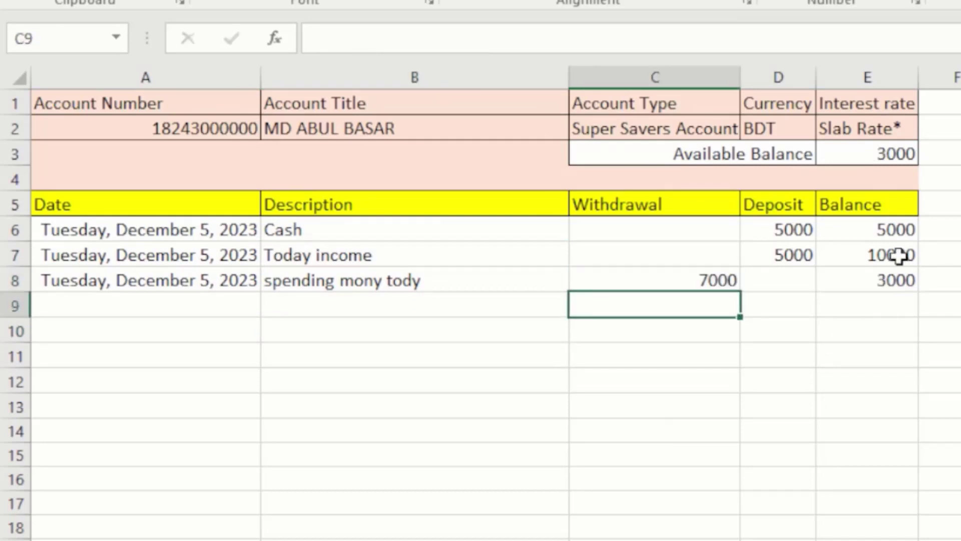
left_click(879, 277)
left_click(852, 346)
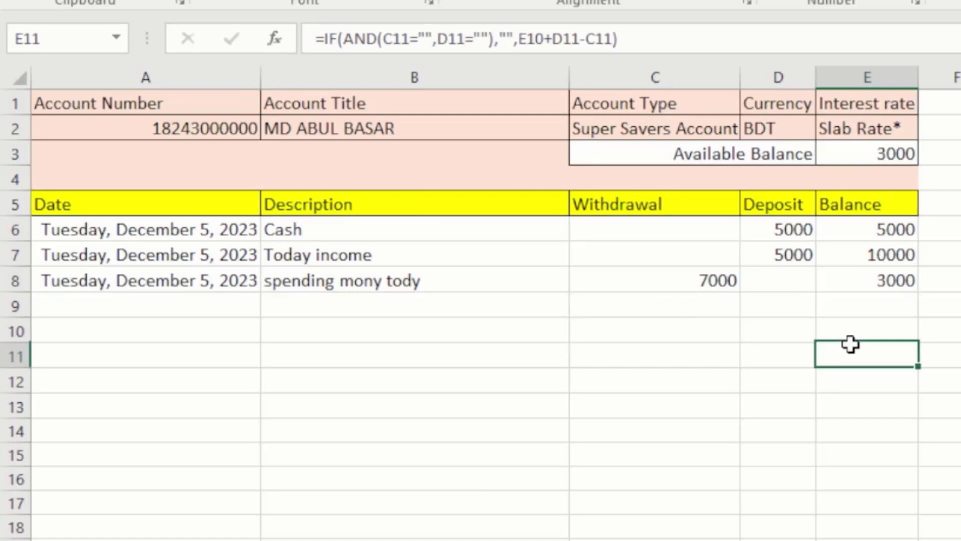
left_click(790, 163)
left_click(856, 156)
Record a withdrawal of 1000 in row 9 with the description "buy rent" and check its balance formula.
left_click(704, 303)
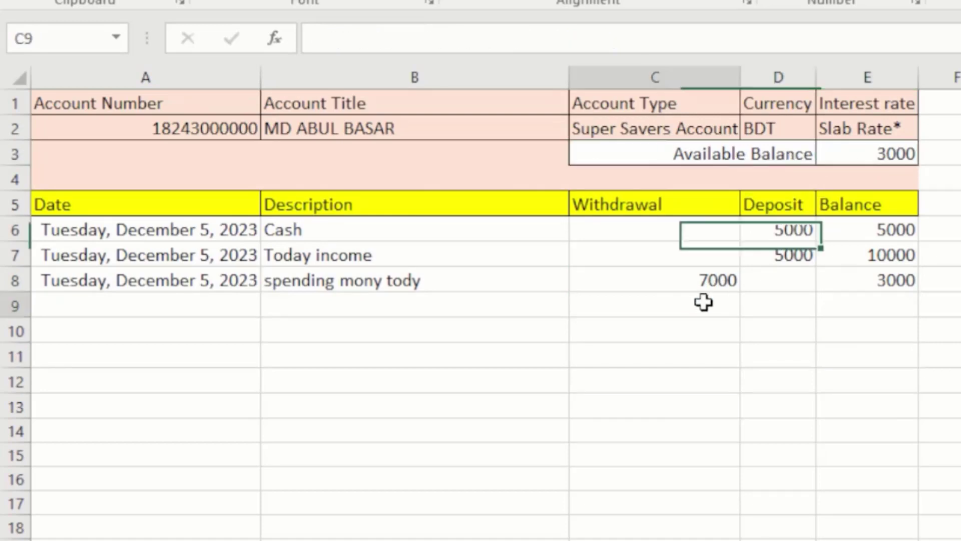
type("1000")
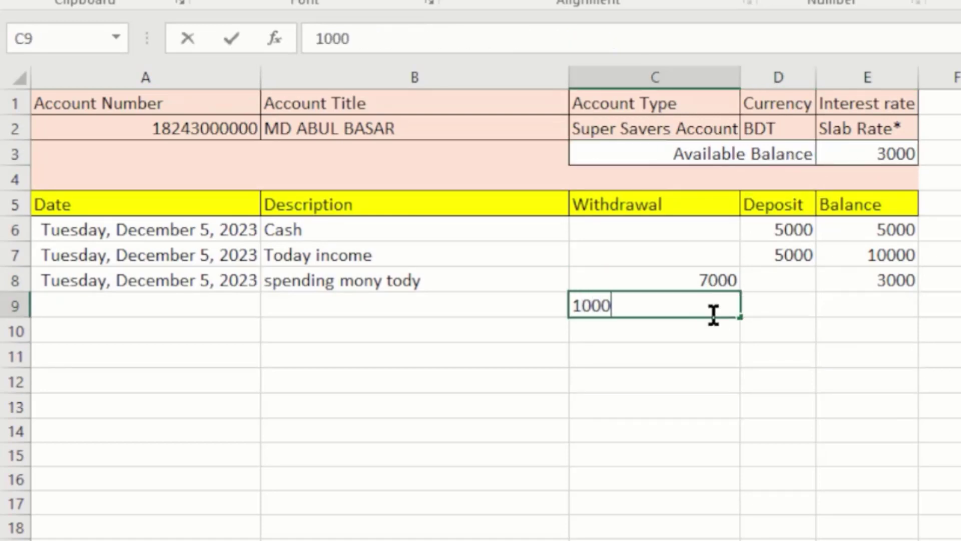
key("Return")
left_click(461, 307)
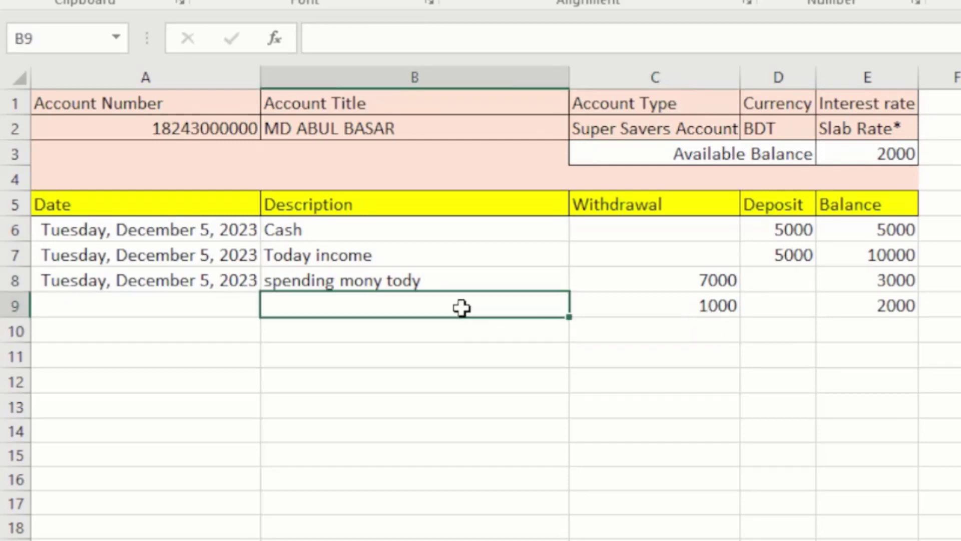
type("buy rent")
key("Return")
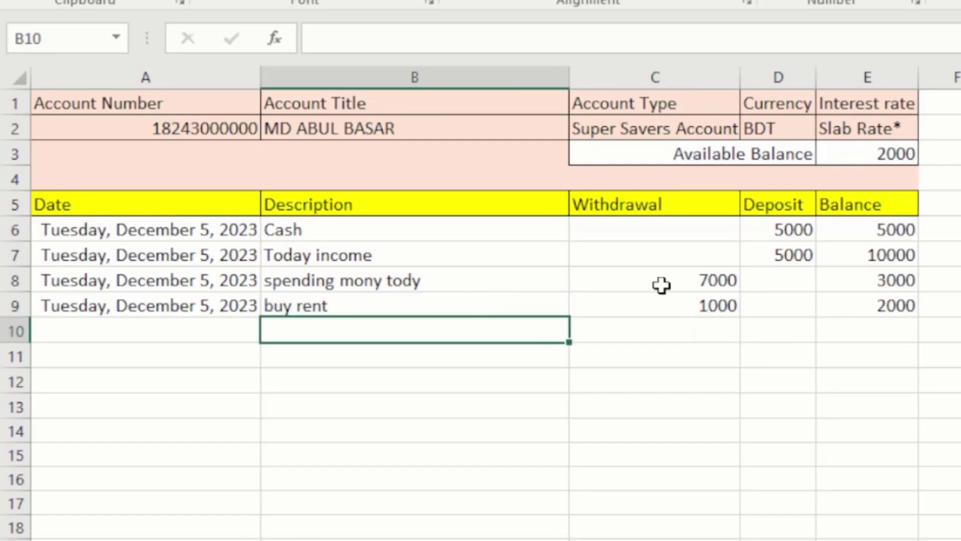
left_click(729, 311)
left_click(850, 311)
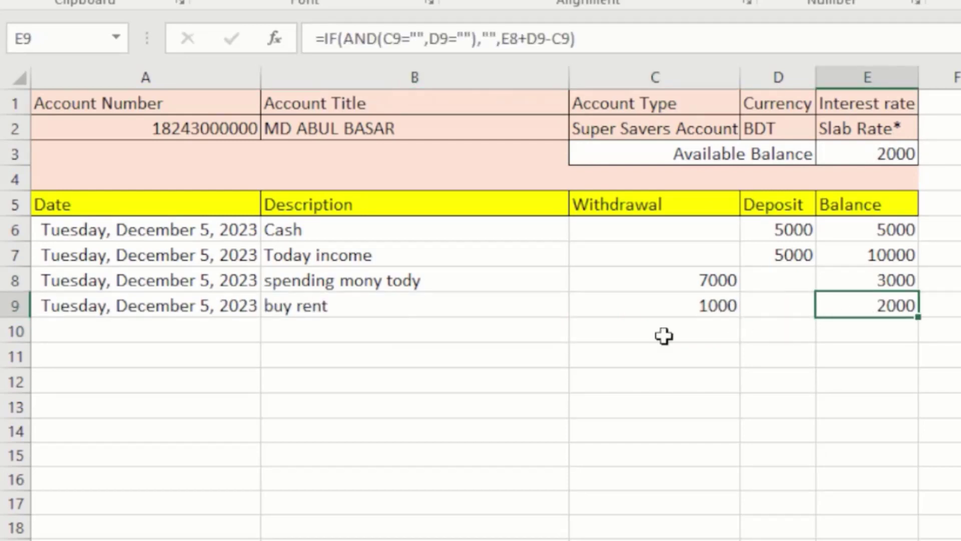
Record a transaction in row 10 with the description "salary" and a deposit of 20000, and check its balance.
left_click(422, 326)
type("salary")
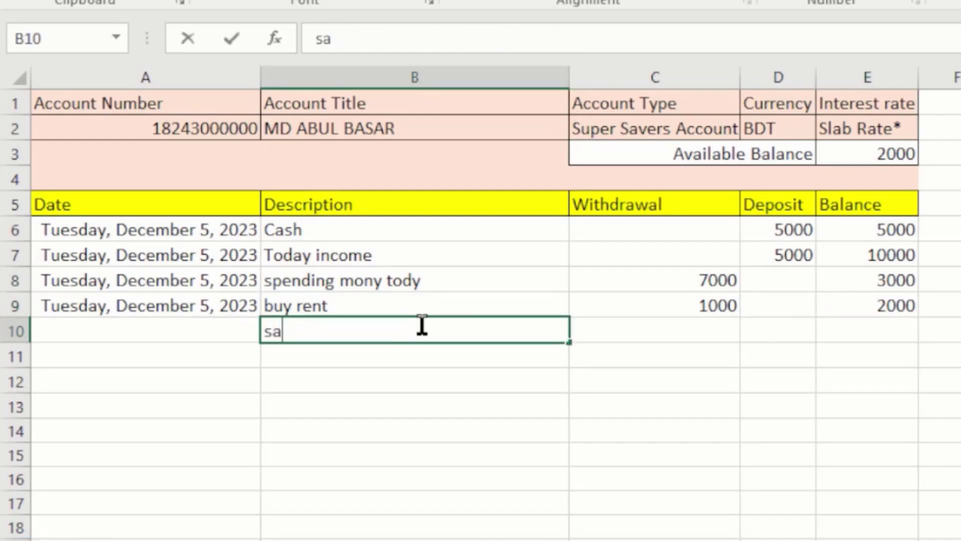
key("Tab")
key("Tab")
key("Tab")
key("Left")
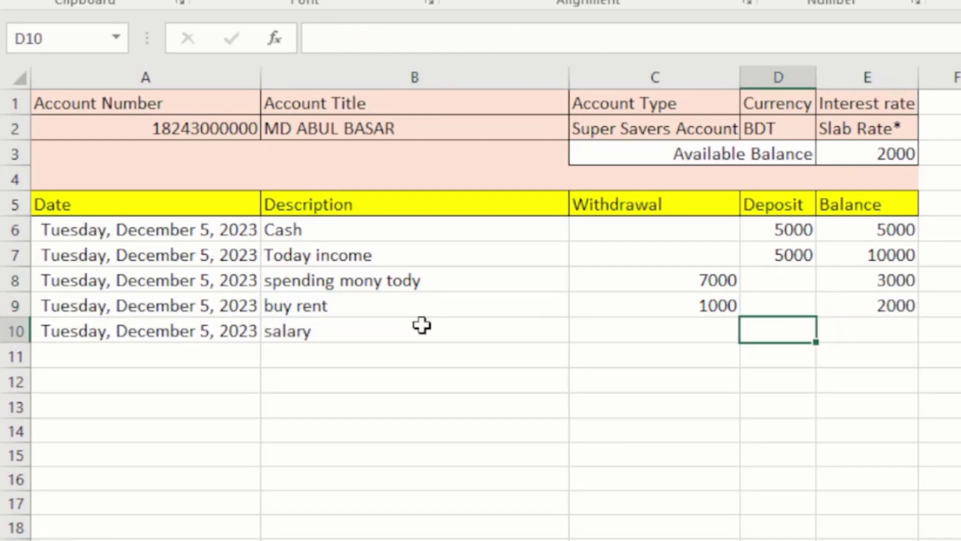
type("200")
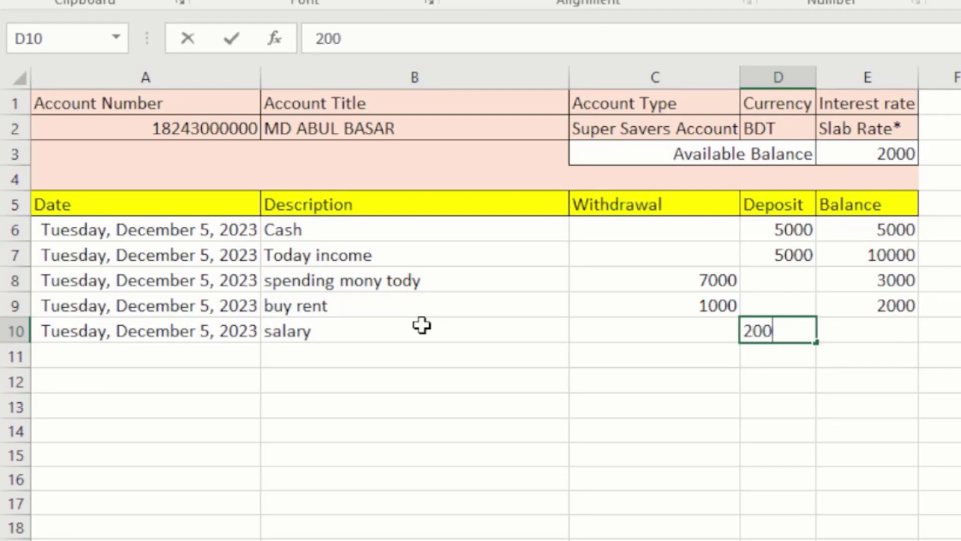
type("00")
key("Return")
left_click(891, 332)
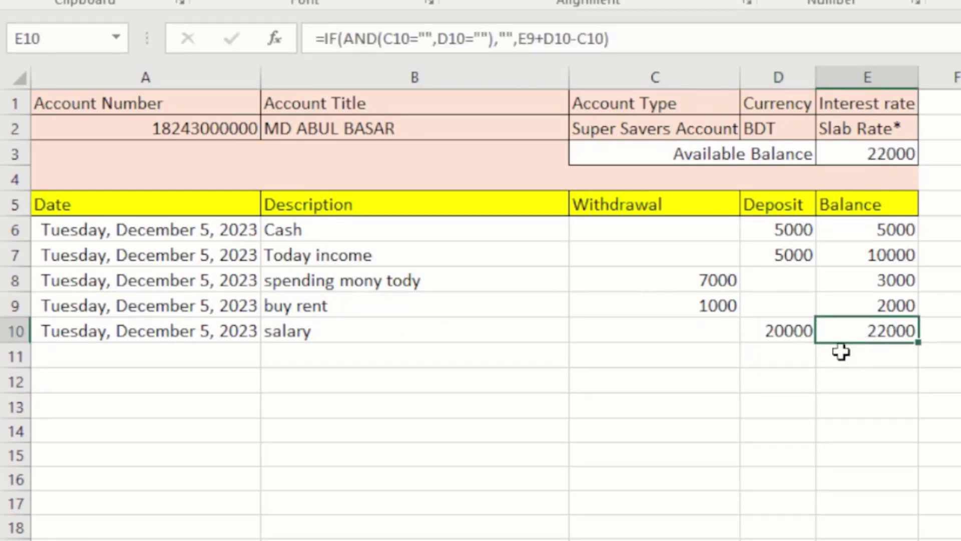
left_click(874, 349)
left_click(881, 178)
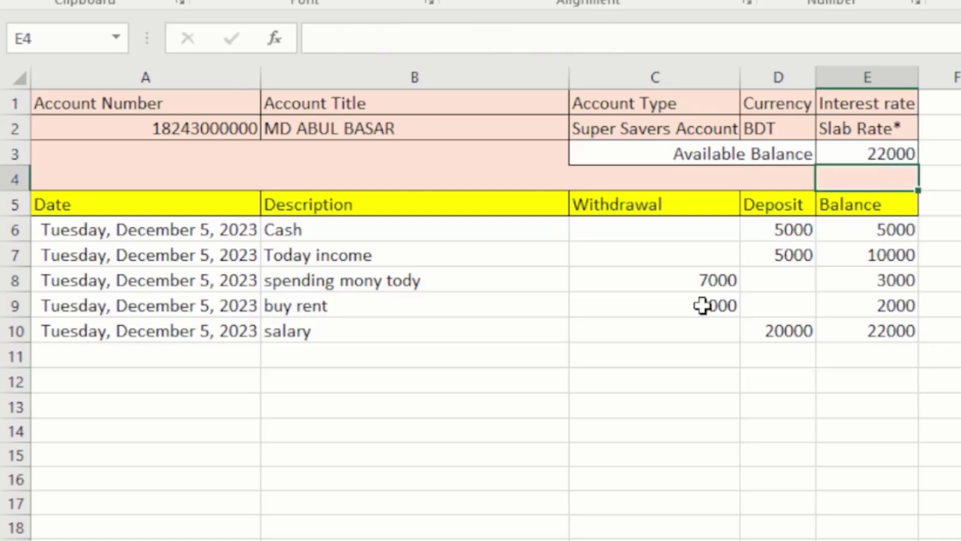
Enter a withdrawal of 4000 in C11 and check the row's balance.
left_click(666, 348)
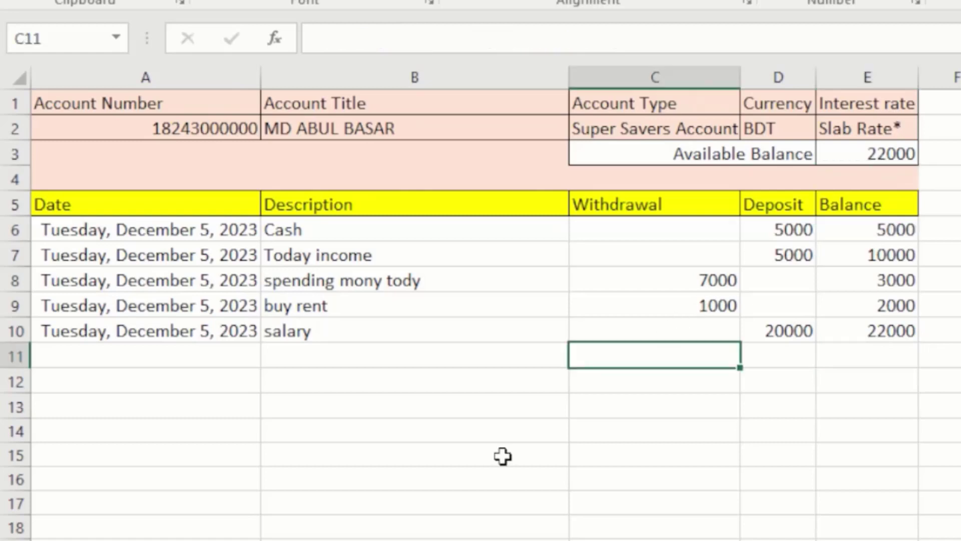
type("40")
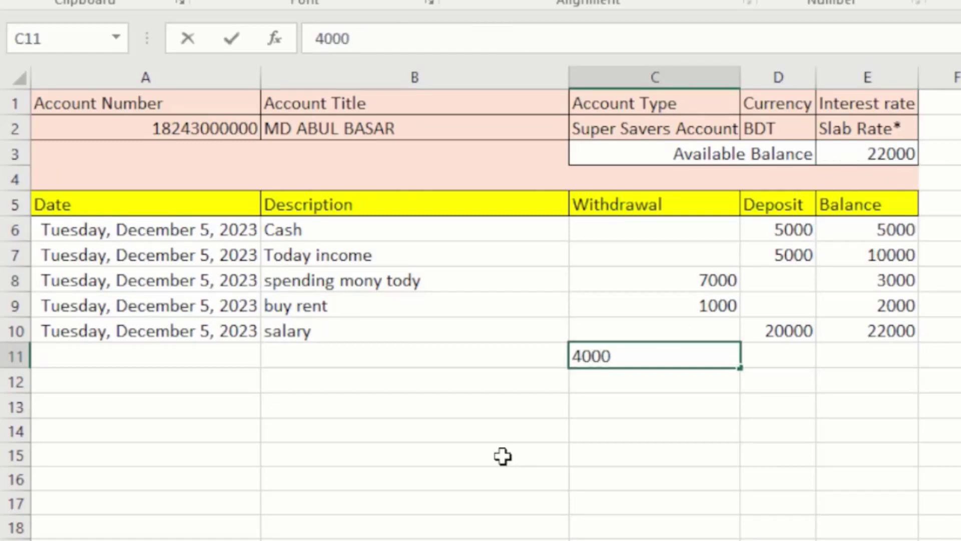
type("00")
key("Tab")
left_click(897, 353)
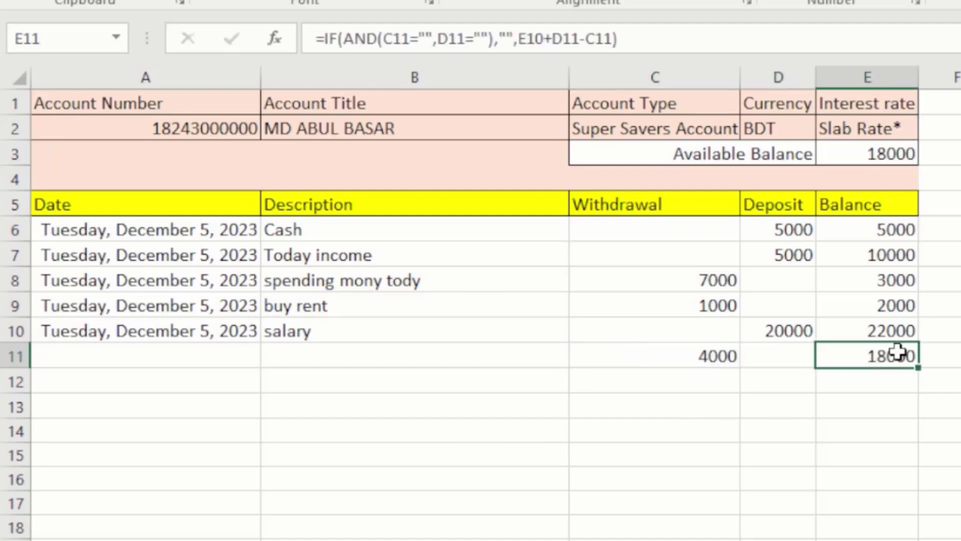
left_click(773, 415)
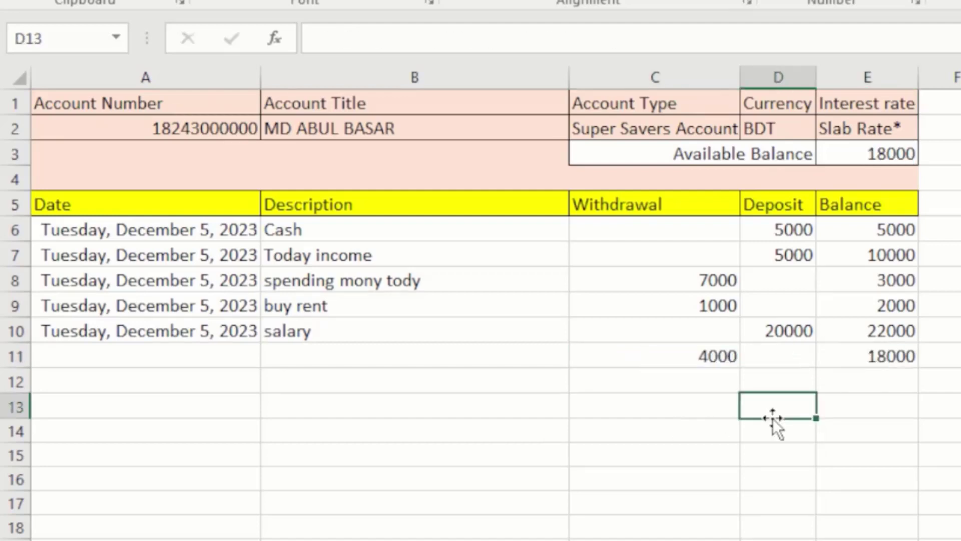
Enter the description "w" in B11 and check the date formulas in A11 and A6.
left_click(321, 356)
type("w")
key("Return")
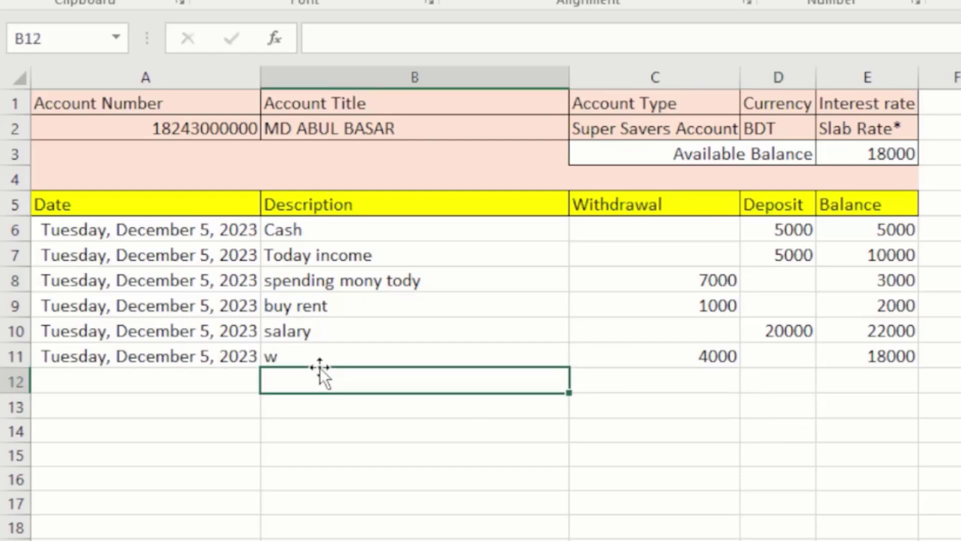
left_click(213, 353)
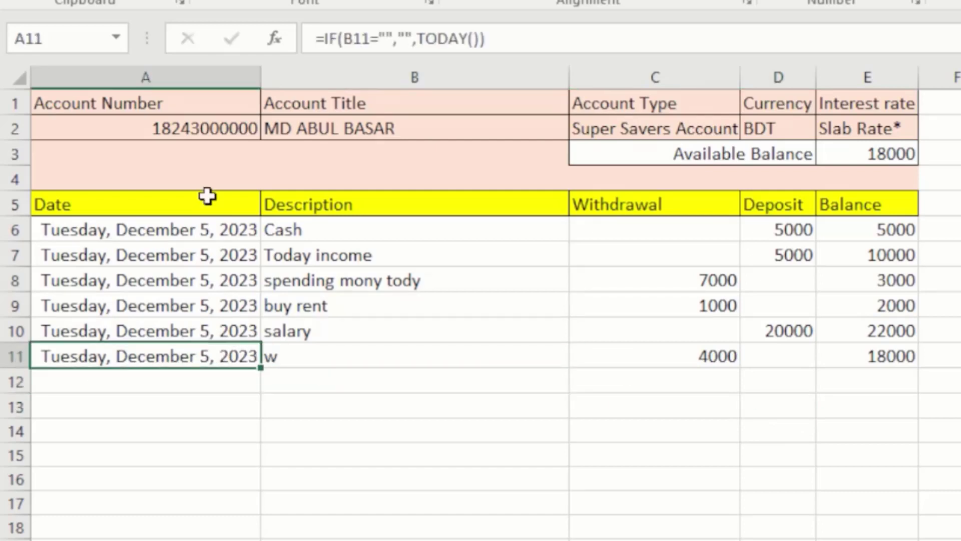
left_click(429, 230)
left_click(127, 276)
left_click(130, 221)
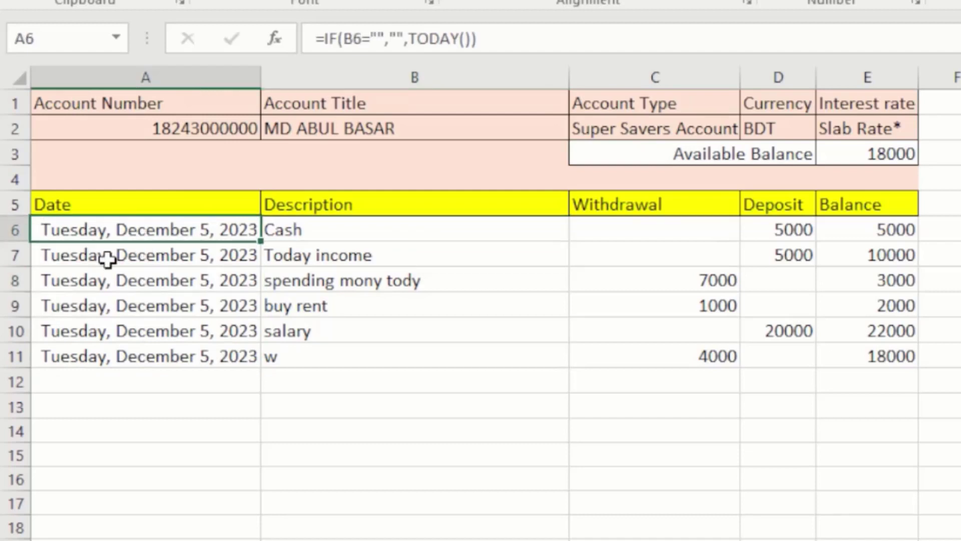
Clear all sample transactions and formulas from the statement rows in A6:F14.
left_click(380, 276)
left_click_drag(200, 230, 939, 397)
left_click(939, 397)
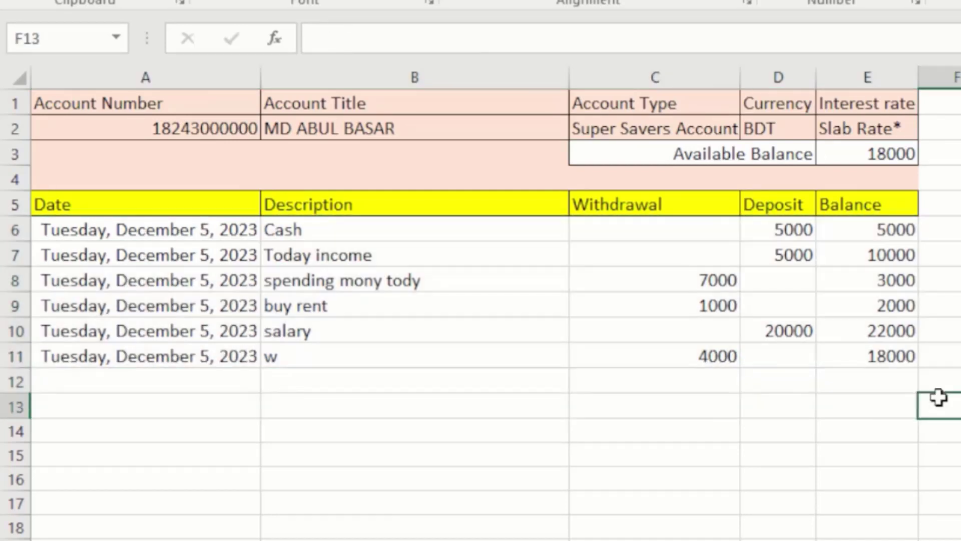
left_click_drag(145, 221, 953, 431)
key("Delete")
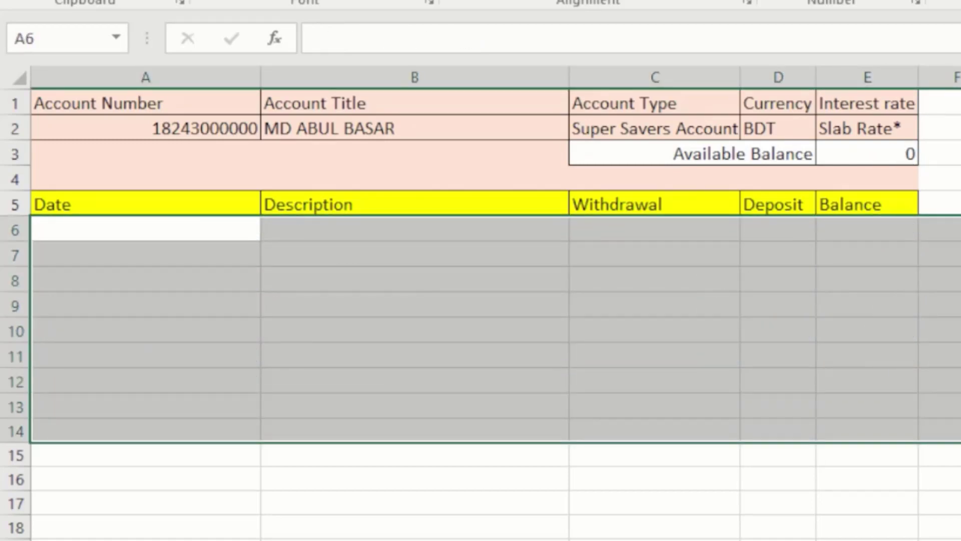
left_click(258, 363)
left_click(201, 236)
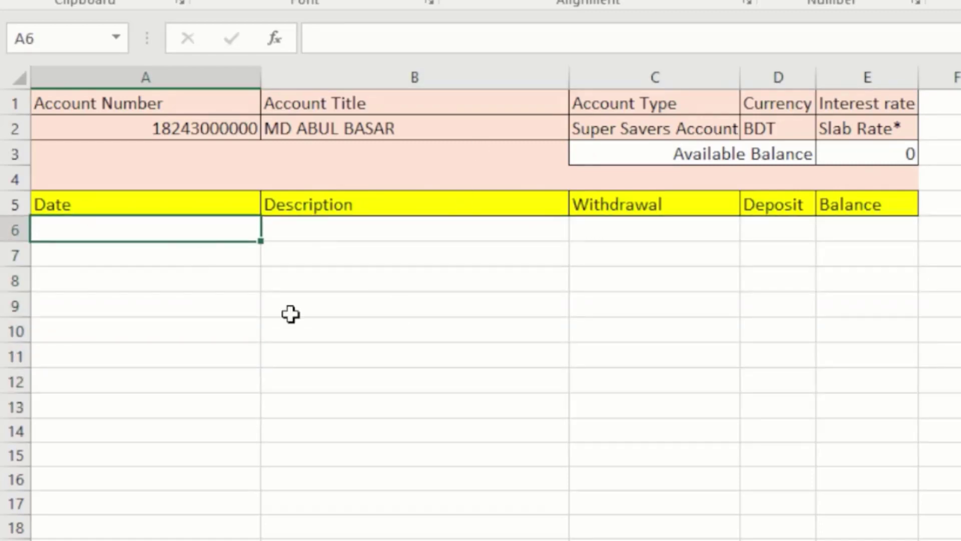
left_click(401, 312)
left_click(248, 246)
left_click(371, 232)
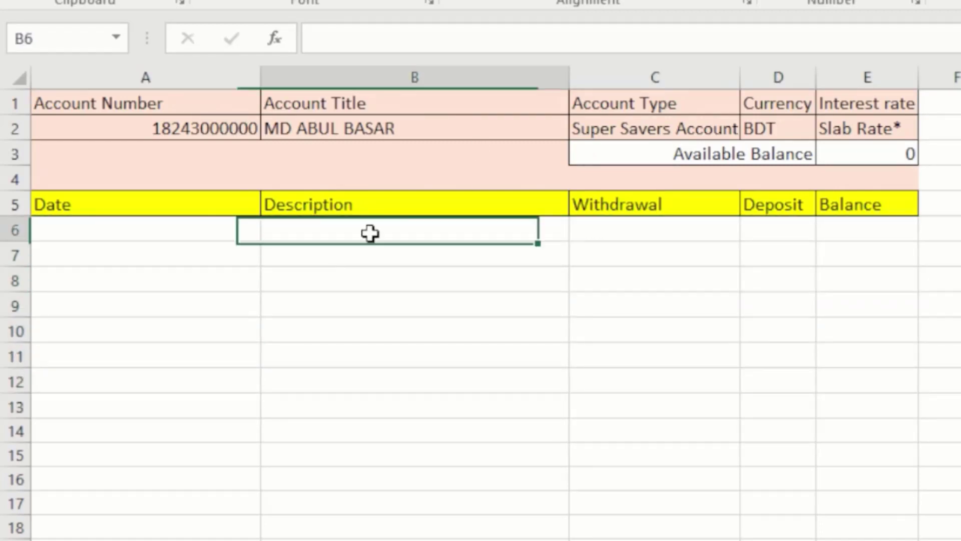
left_click(333, 285)
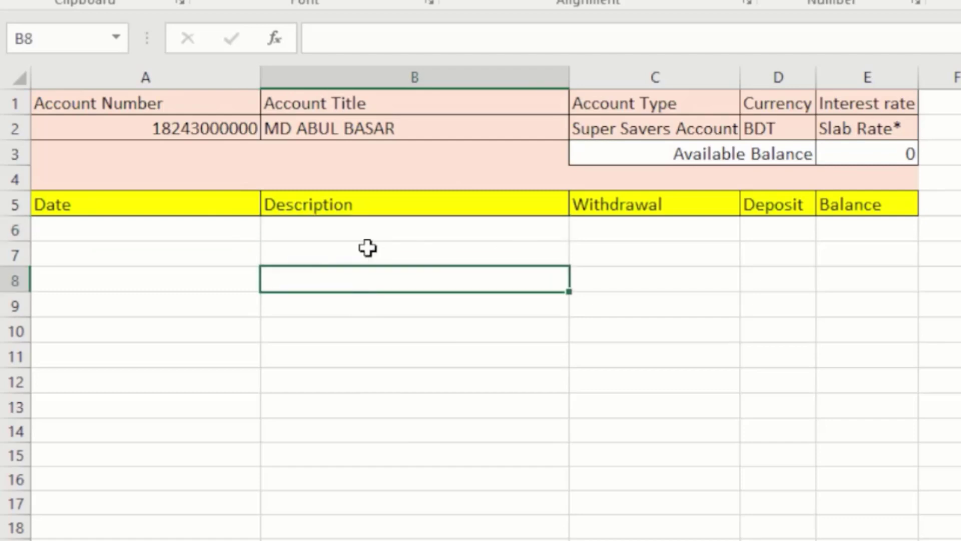
left_click(369, 250)
left_click(315, 327)
left_click(206, 249)
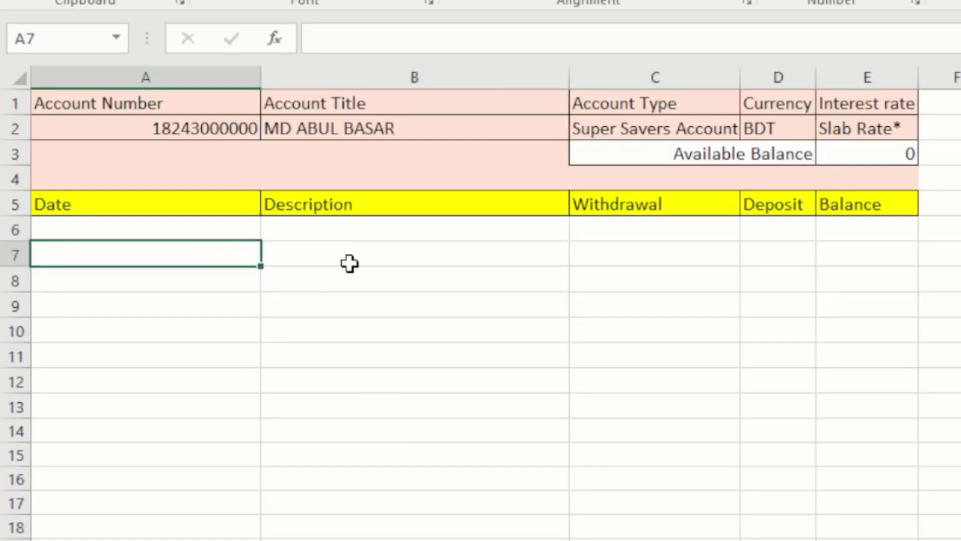
left_click(296, 263)
left_click(198, 235)
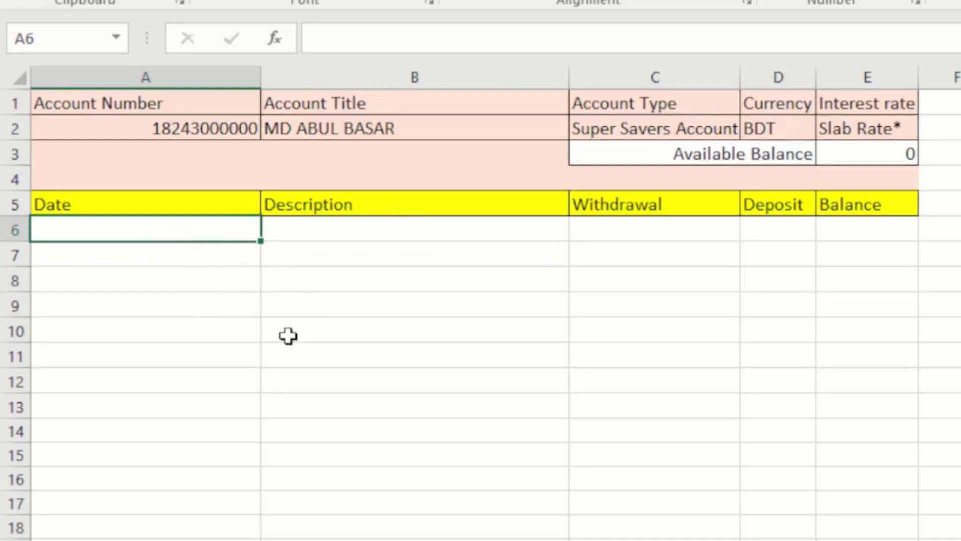
left_click(427, 234)
left_click(347, 287)
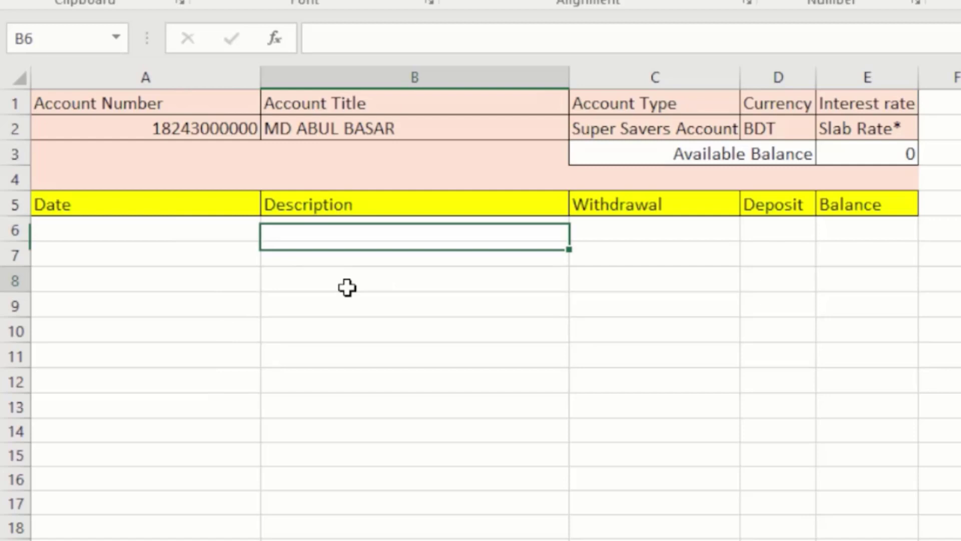
left_click(348, 238)
Start an IF formula in A6 that tests whether B6 is empty and returns "" if true.
left_click(219, 228)
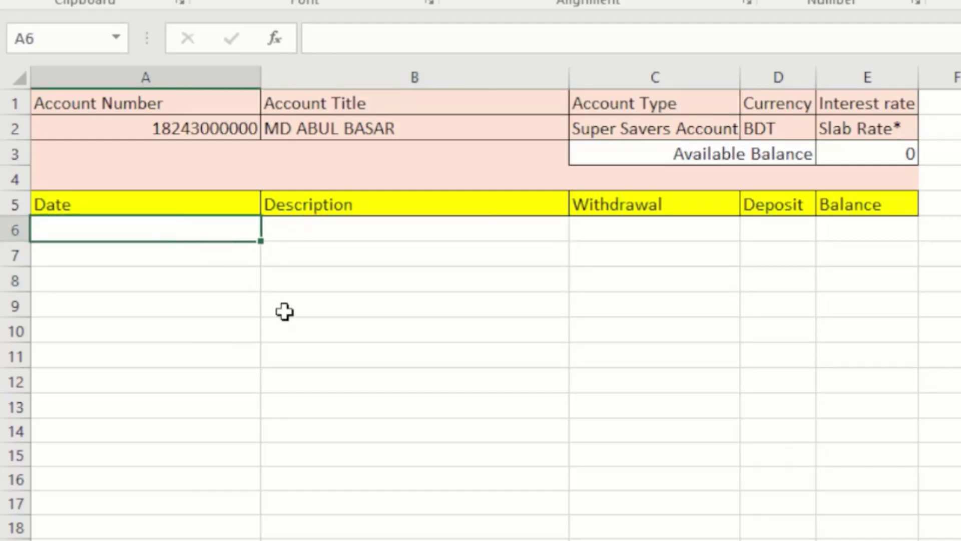
type("=if")
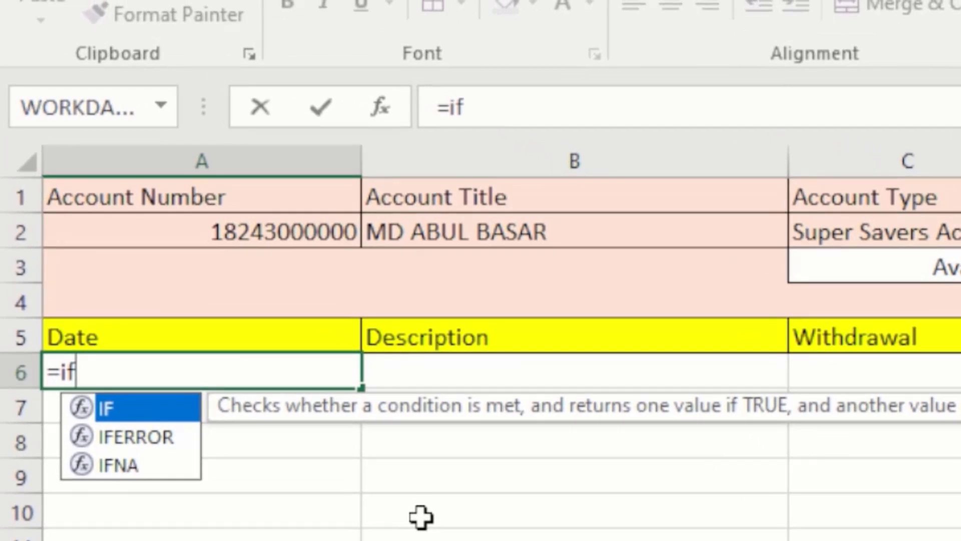
key("Tab")
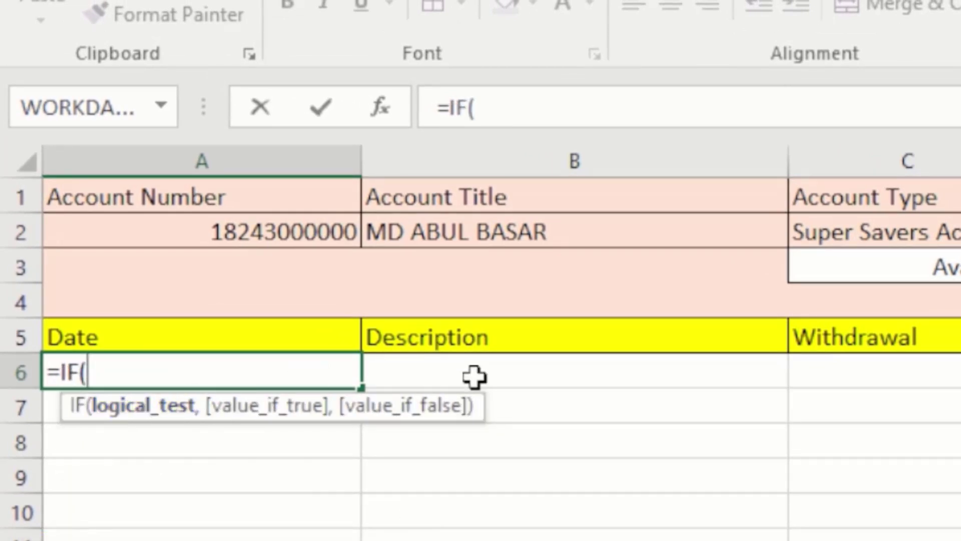
left_click(581, 382)
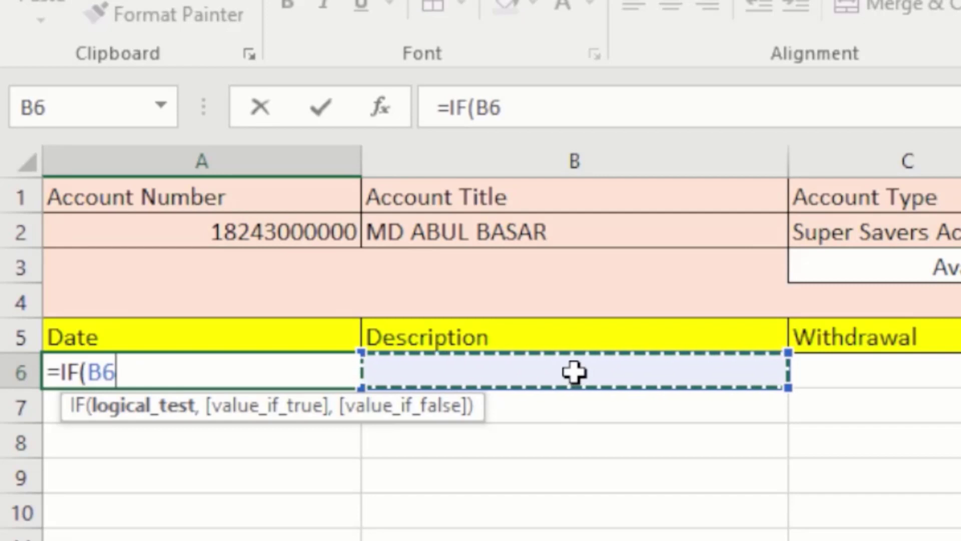
type("=")
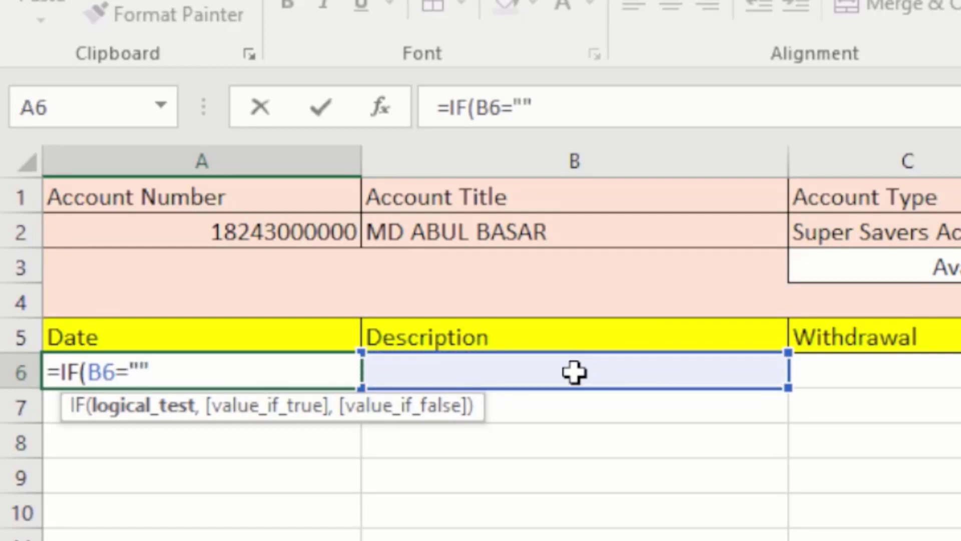
type("\"\"")
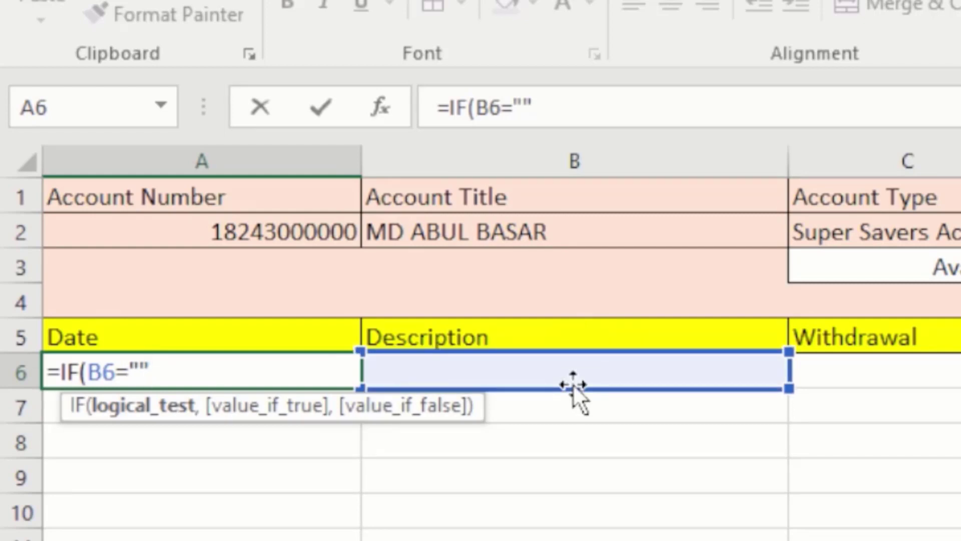
type(",")
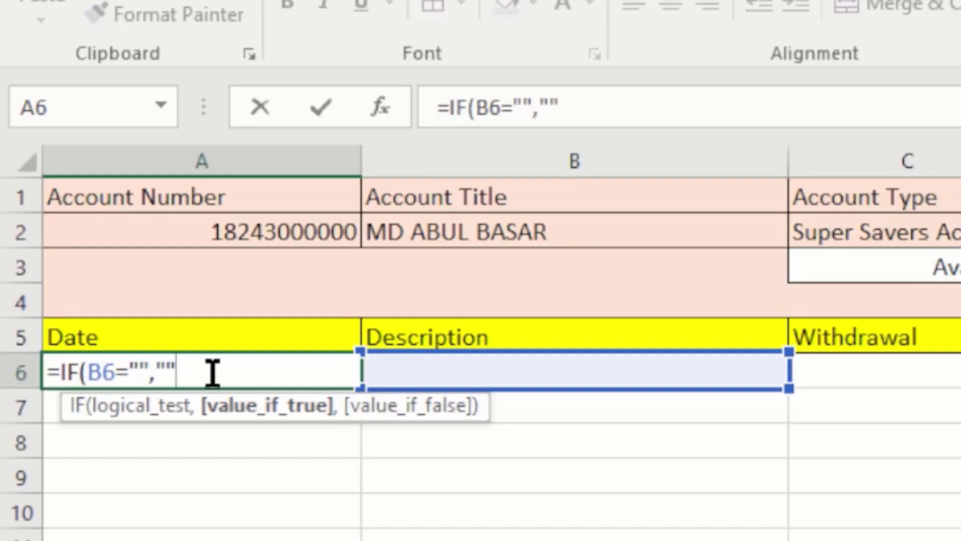
Complete the A6 formula with TODAY() as the value if false and fill it down the Date column.
type(",")
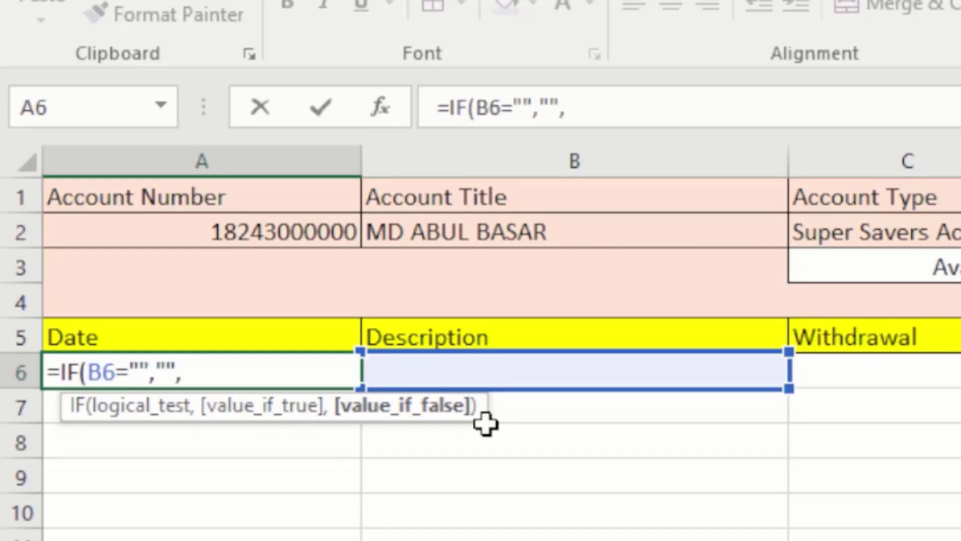
type("tady")
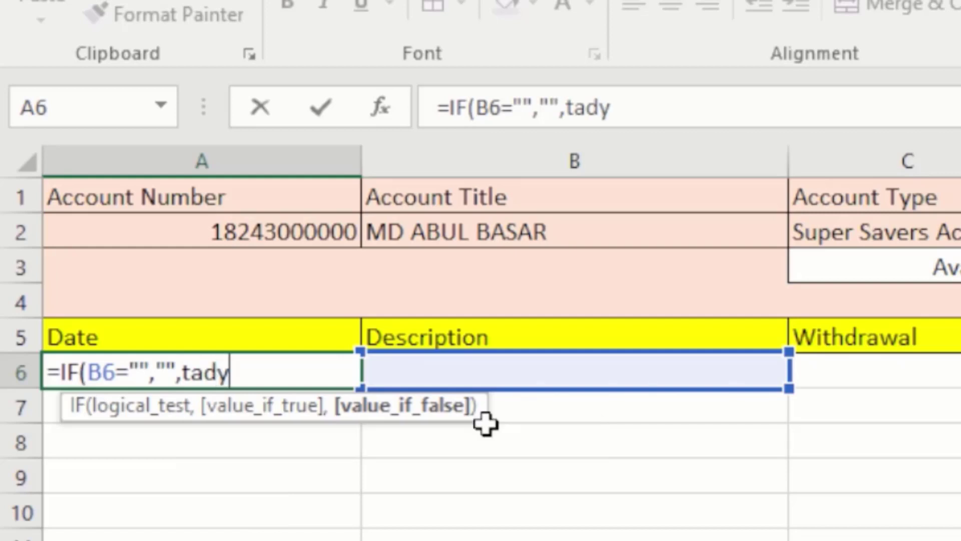
key("BackSpace")
key("BackSpace")
type("od")
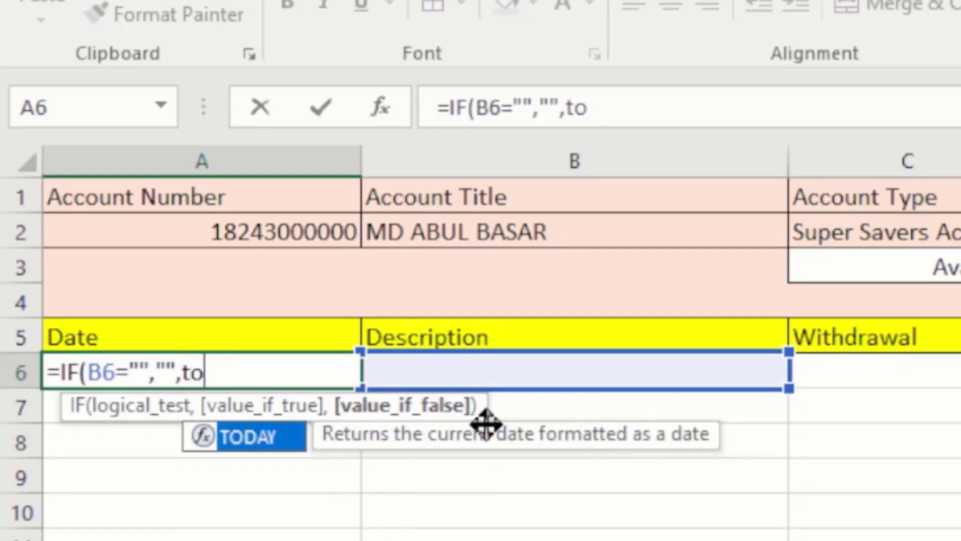
double_click(268, 438)
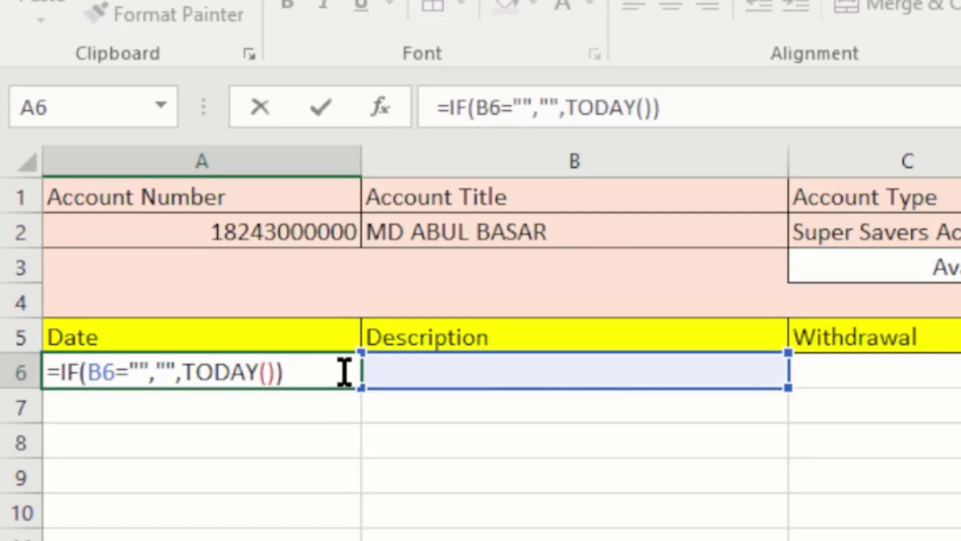
key("Return")
left_click(314, 373)
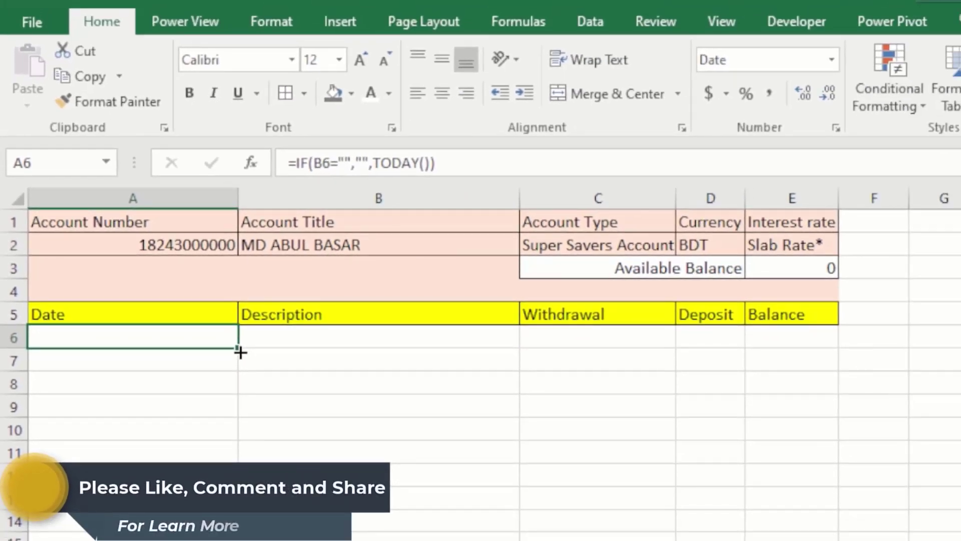
left_click_drag(240, 351, 235, 534)
Enter the description "cash" in B6 and check the date formula in A6.
left_click(347, 330)
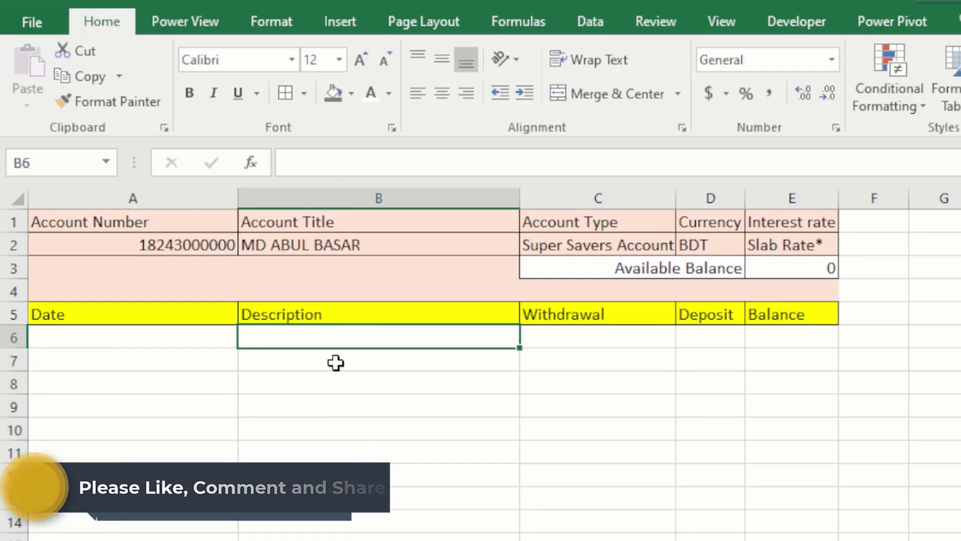
type("cah")
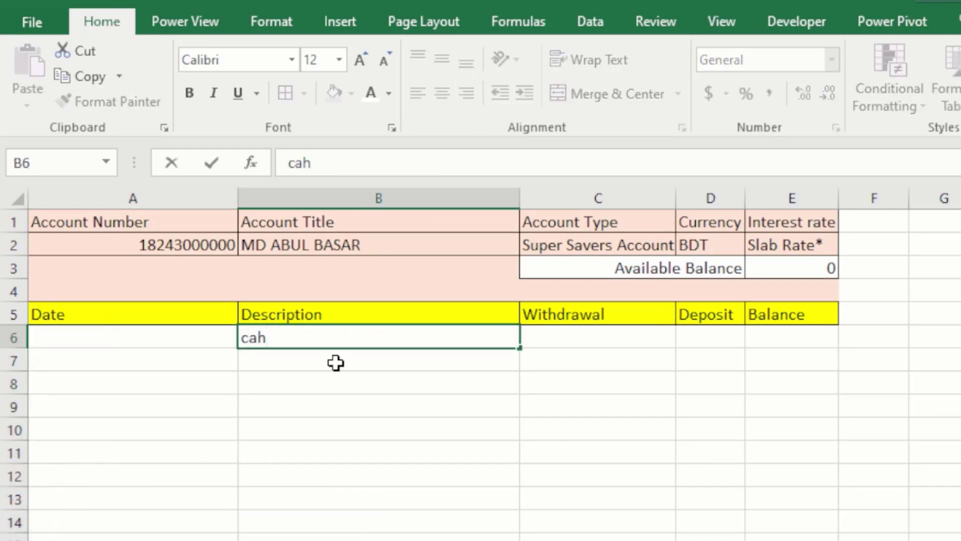
key("Return")
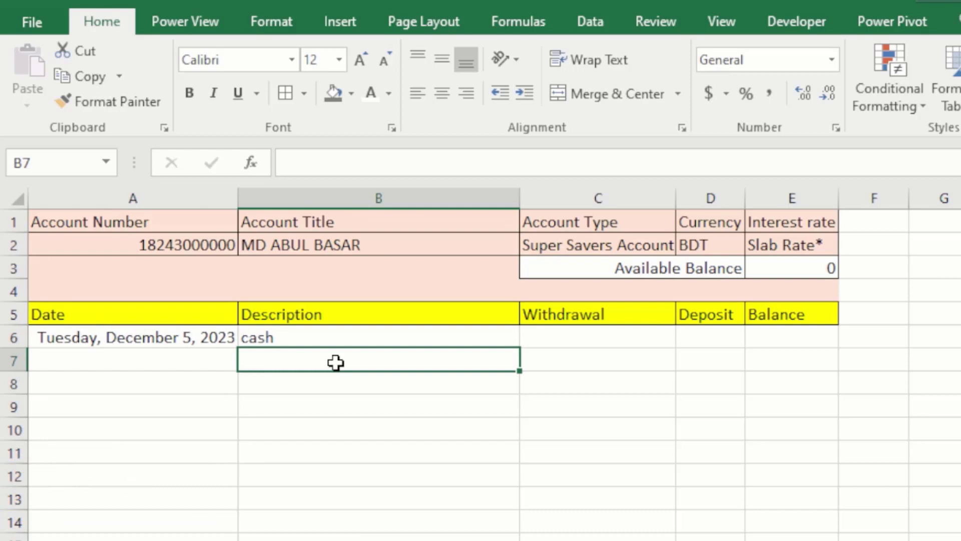
left_click(186, 328)
left_click(343, 329)
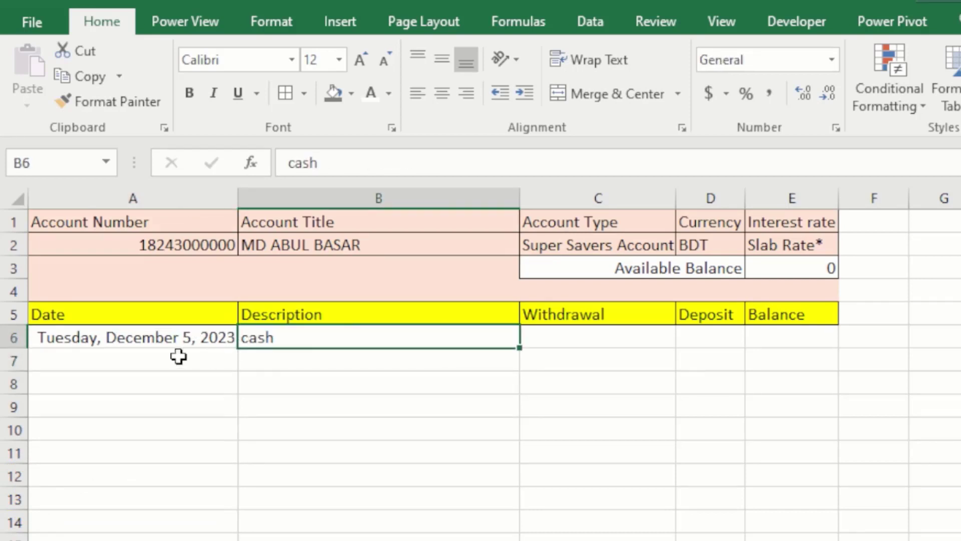
left_click(135, 338)
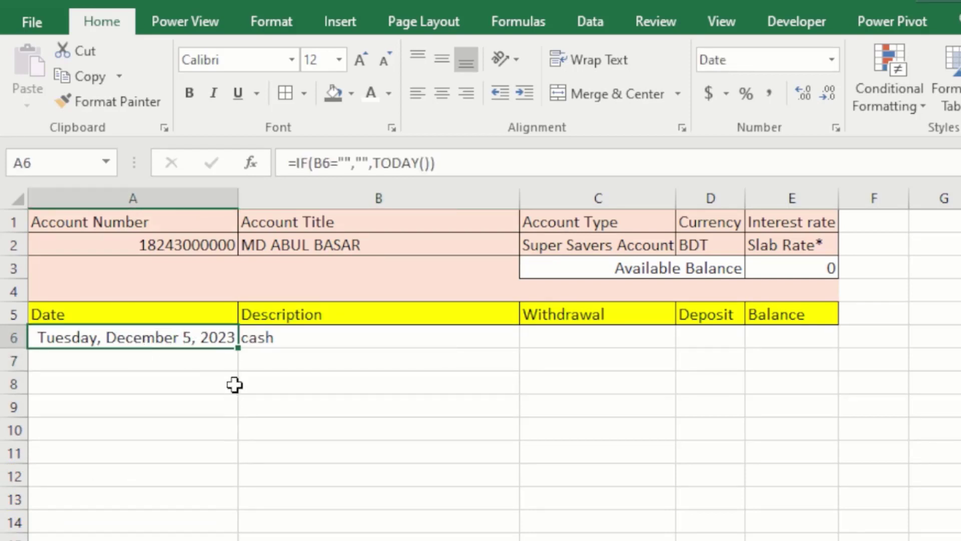
left_click(248, 355)
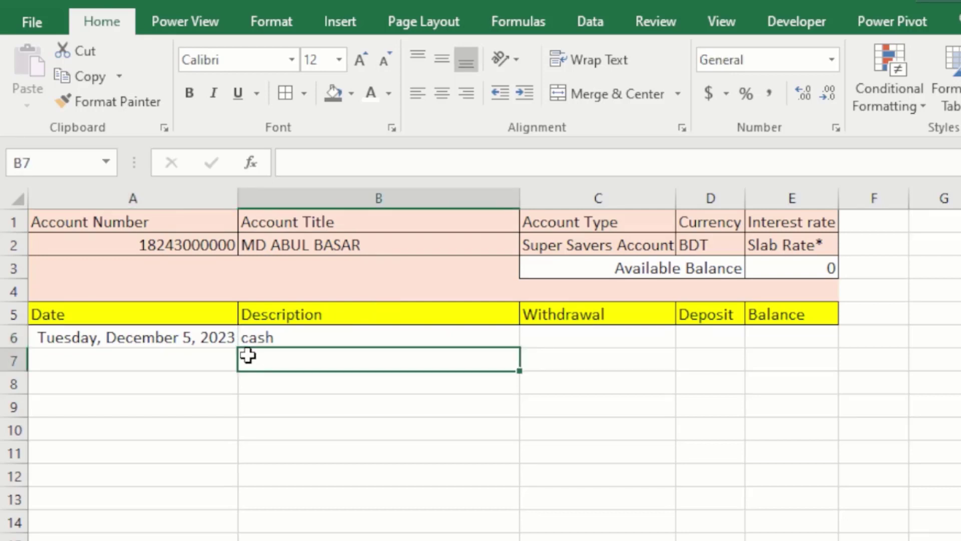
left_click(387, 320)
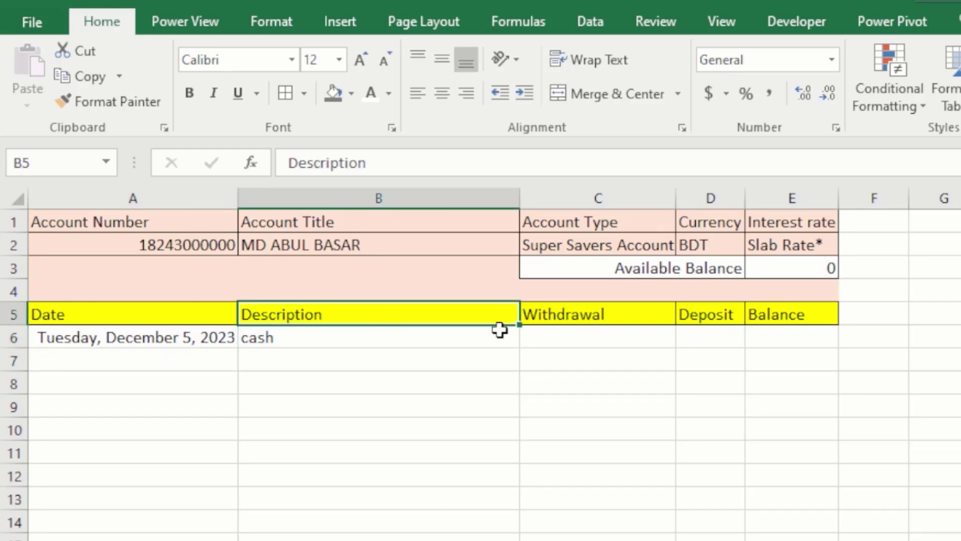
Enter a deposit of 20000 in D6 and set the balance in E6 to =D6.
left_click(715, 341)
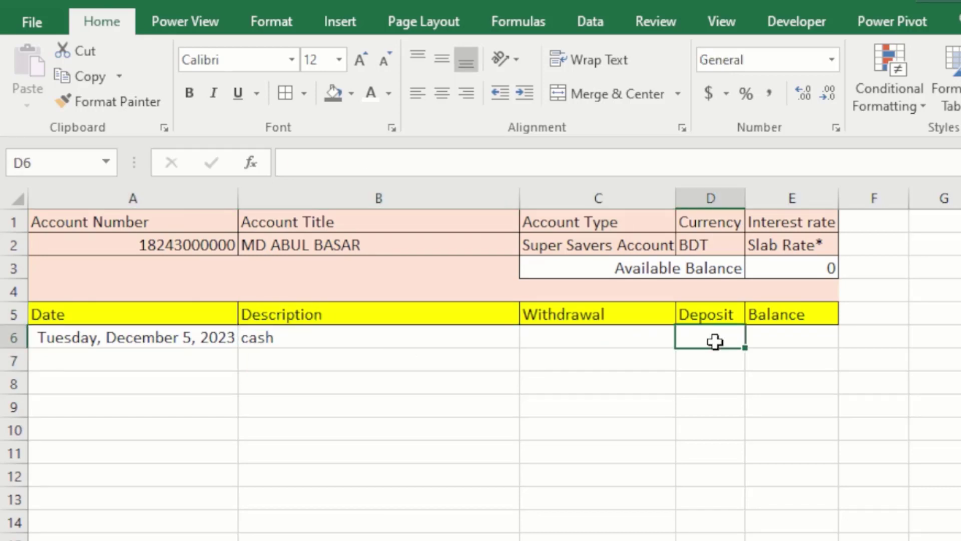
type("2000")
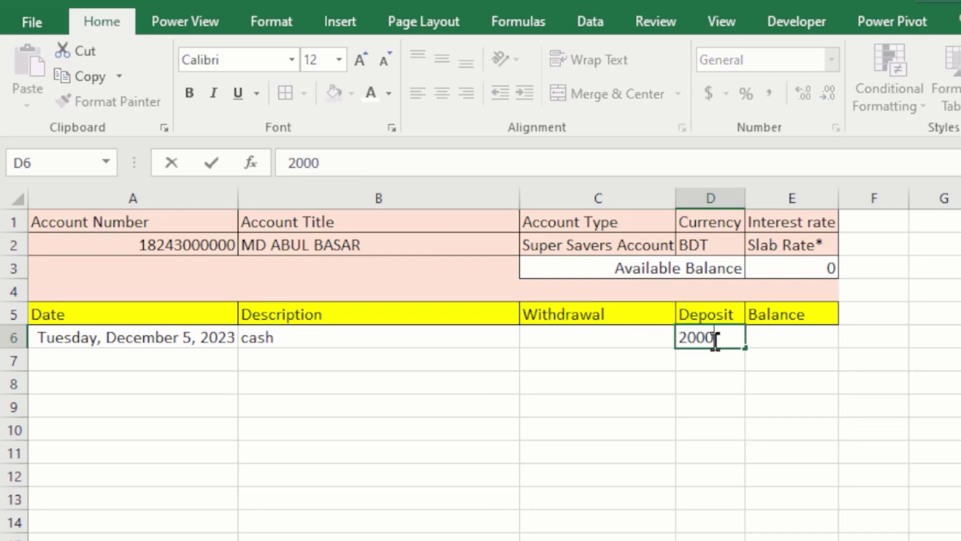
type("0")
key("Tab")
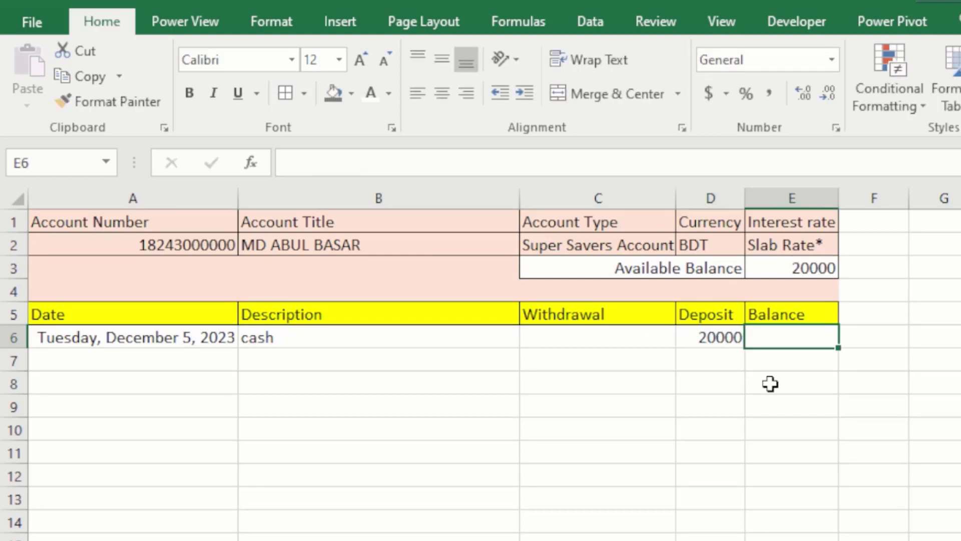
type("=")
key("Left")
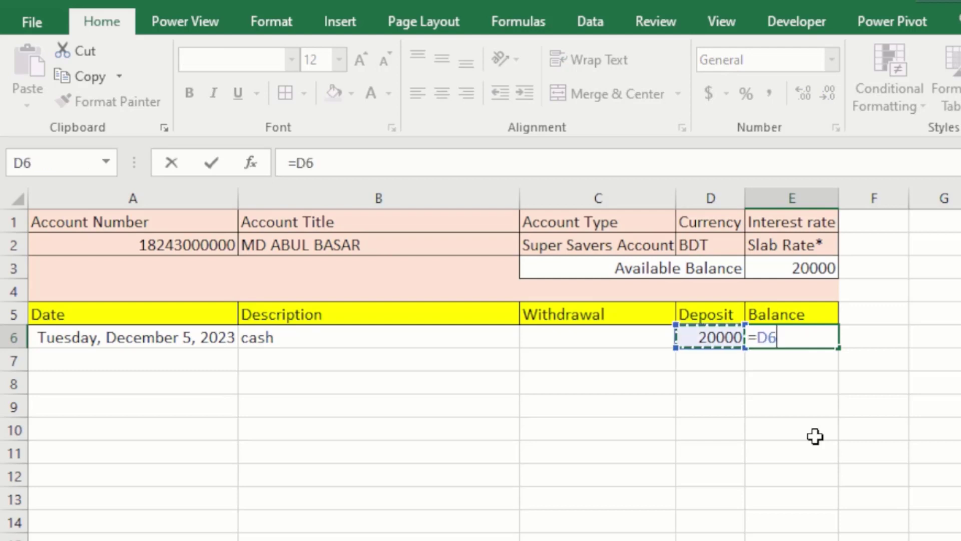
key("Return")
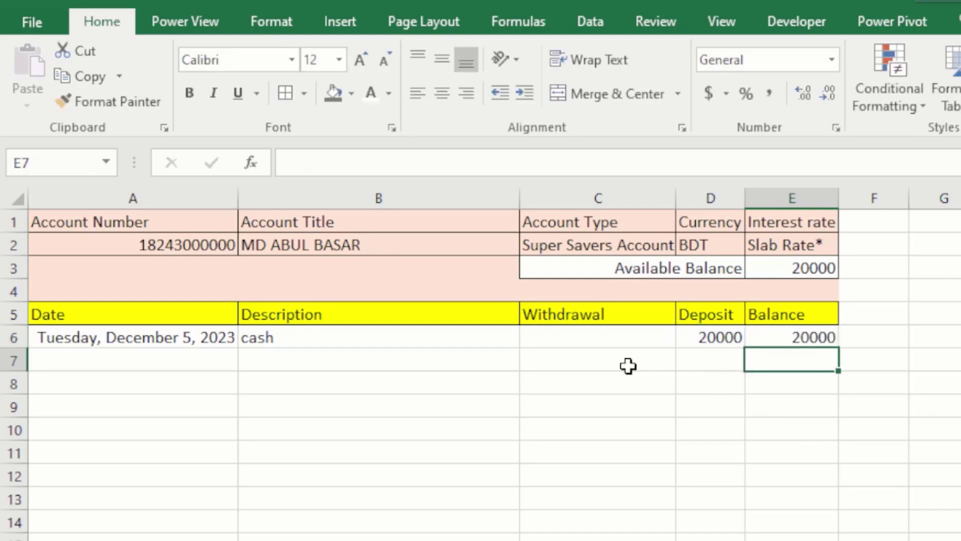
Start an IF formula in E7 with a nested AND function as its logical test.
left_click_drag(629, 367, 701, 365)
left_click(701, 364)
left_click(576, 366)
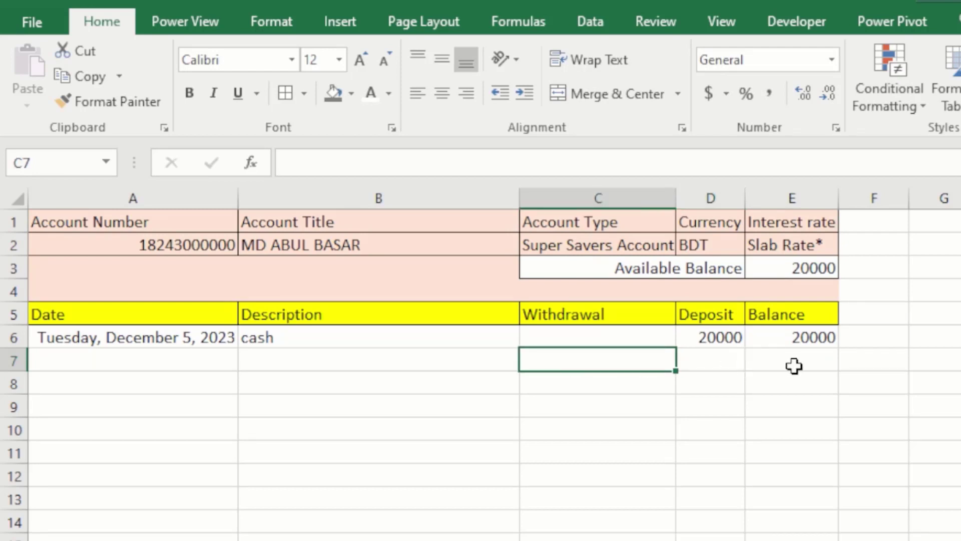
left_click(801, 365)
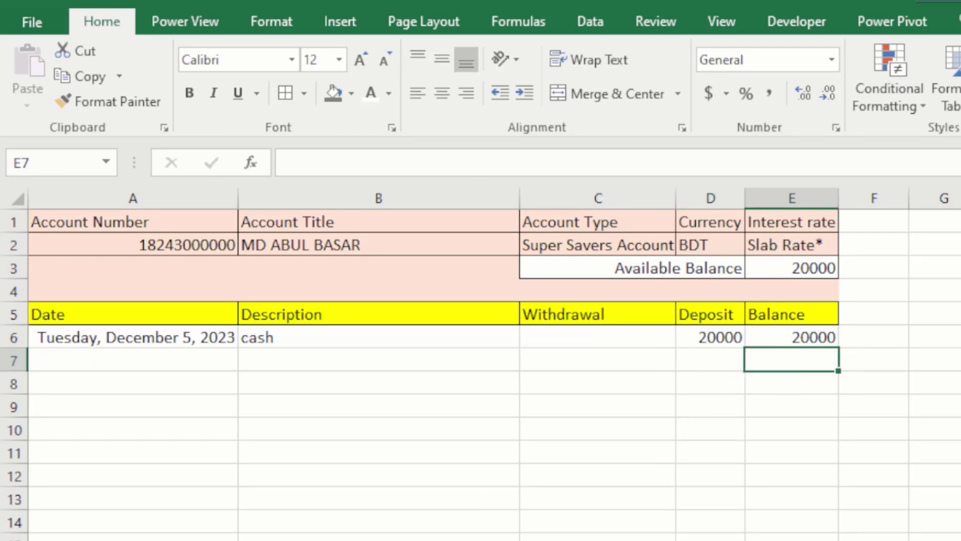
type("=")
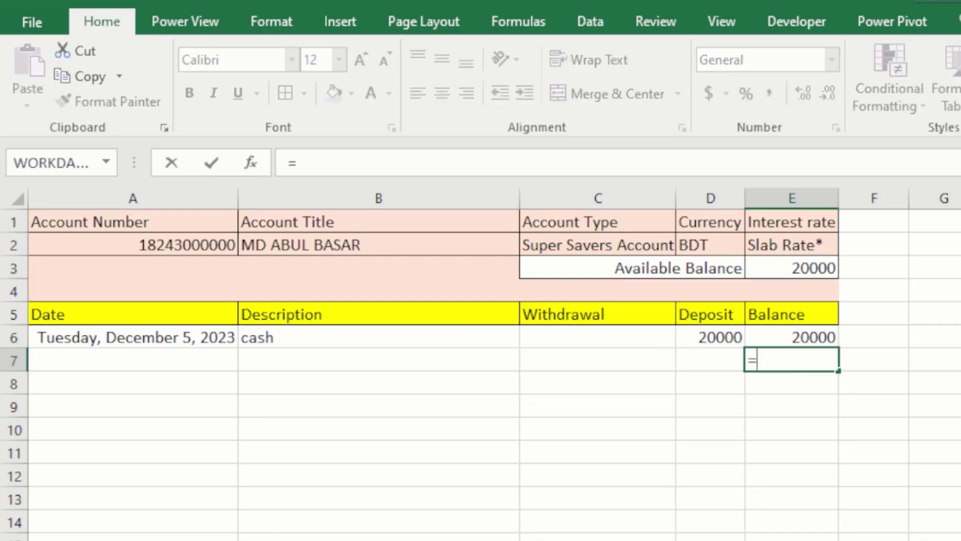
type("if")
key("Tab")
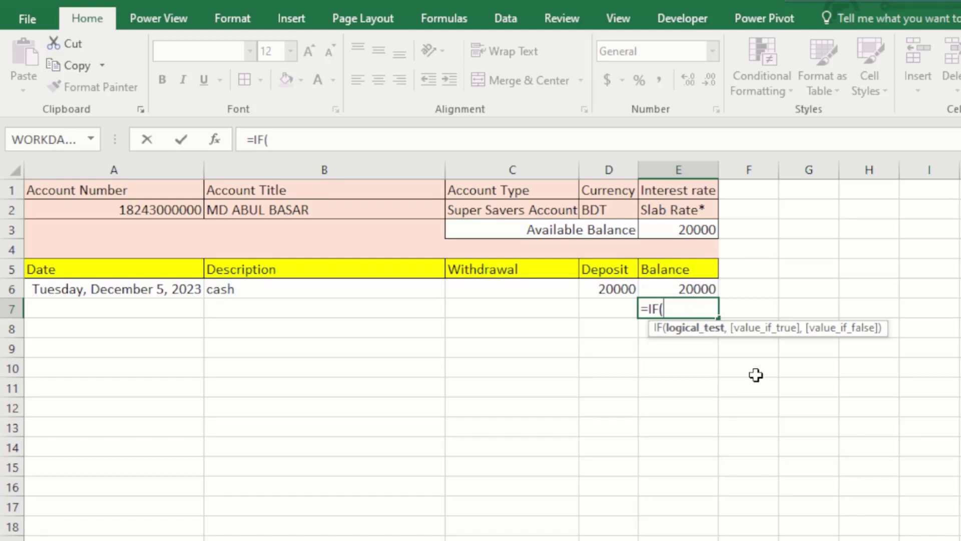
type("an")
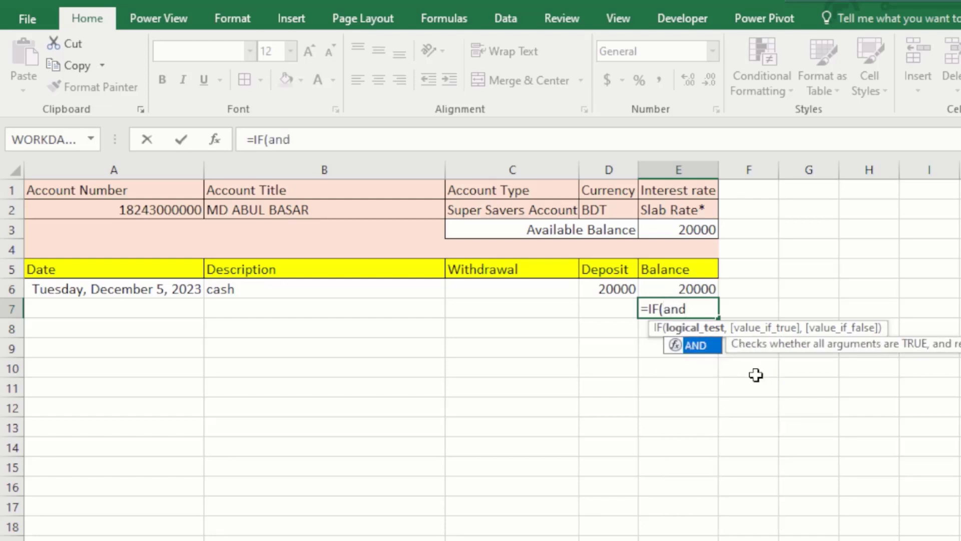
type("d")
key("Tab")
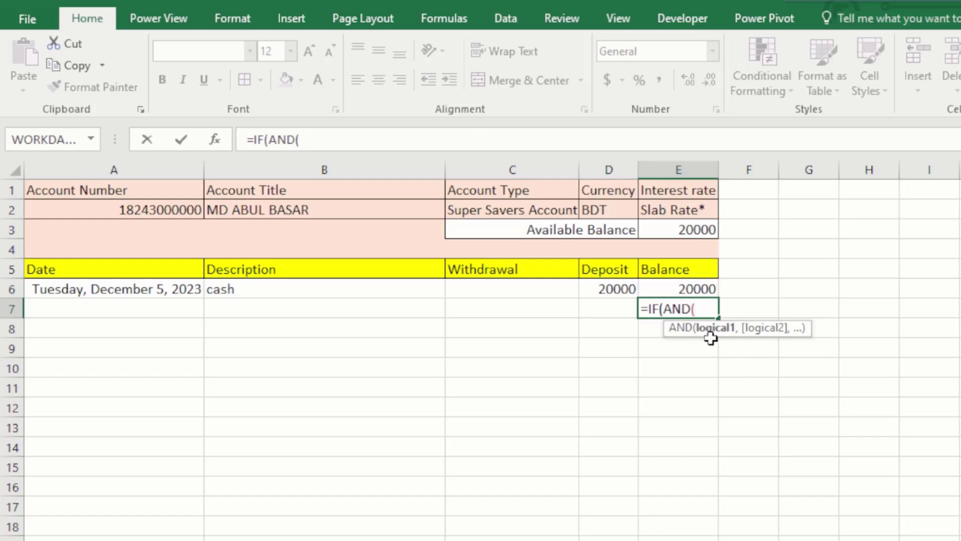
Set the AND conditions in the E7 formula to C7="" and D7="", returning "" if true.
left_click(516, 313)
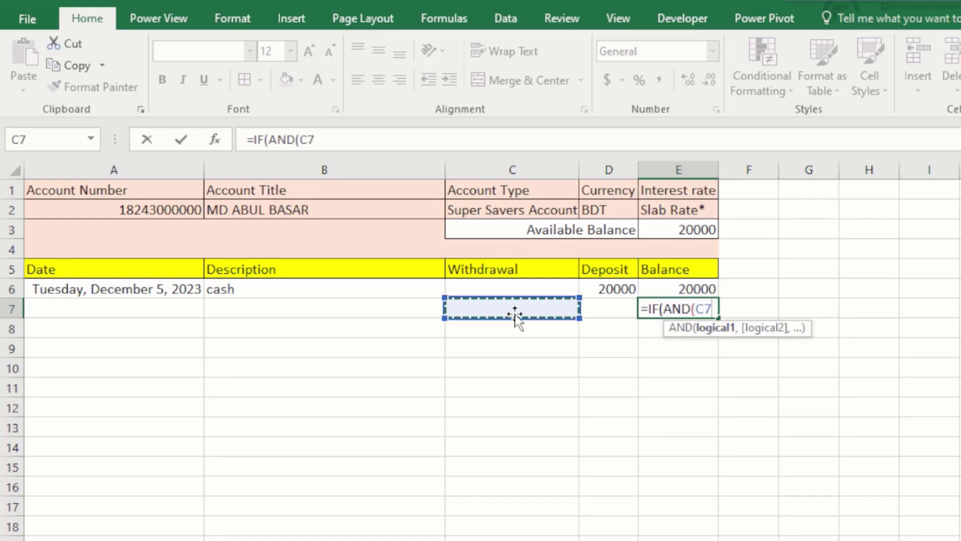
type("=")
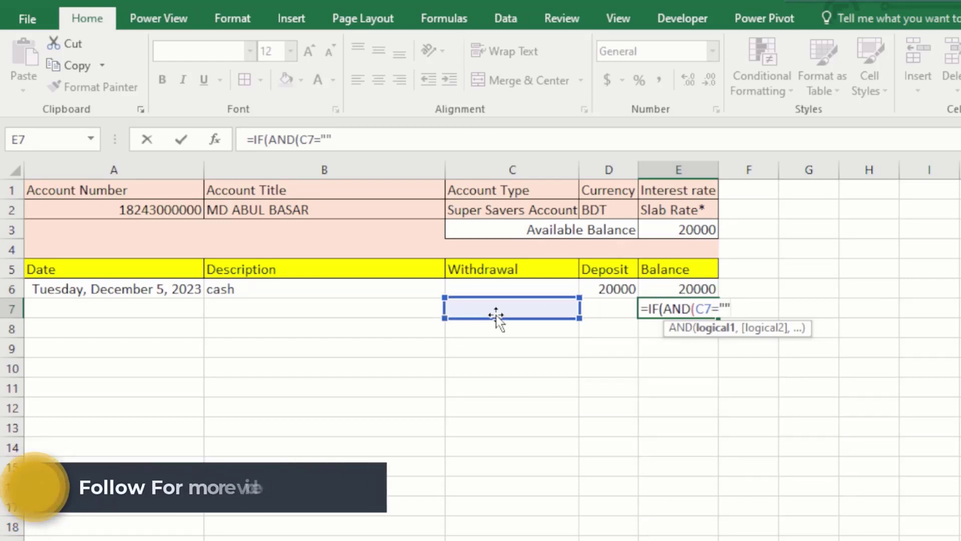
type("\"\",")
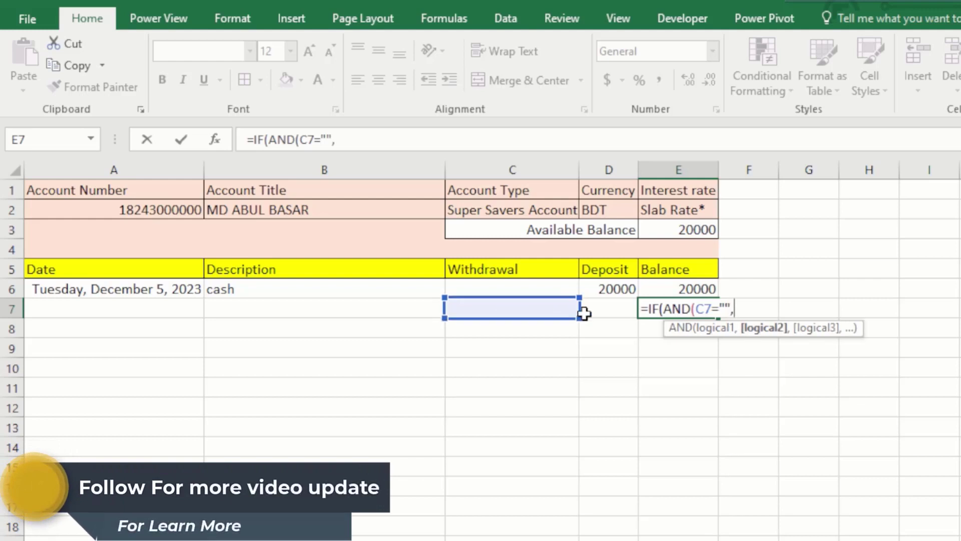
left_click(614, 309)
type("=\"\"")
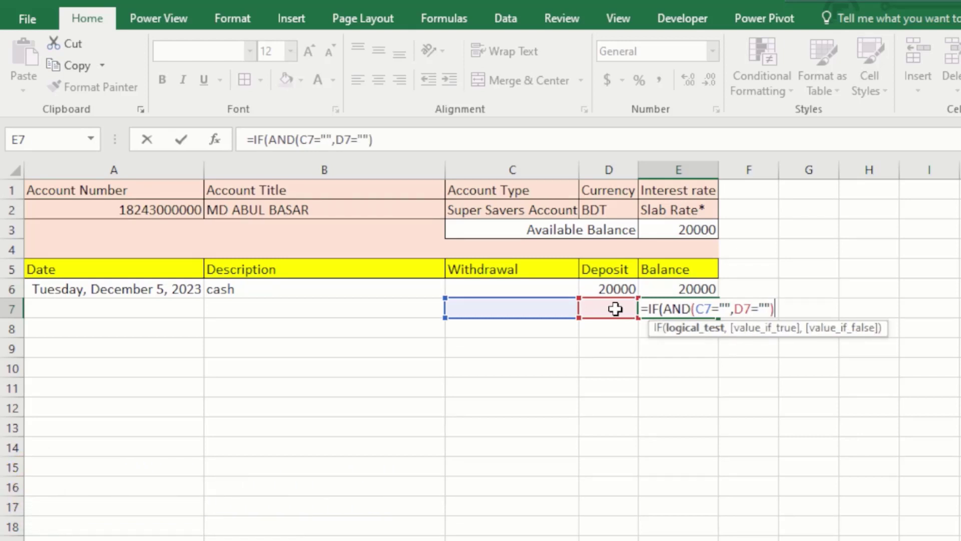
type(",")
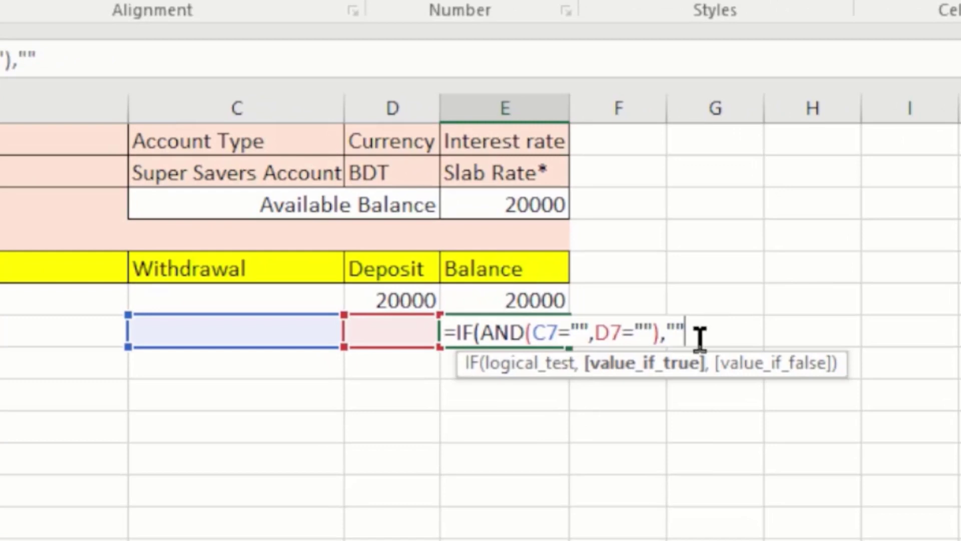
type(",")
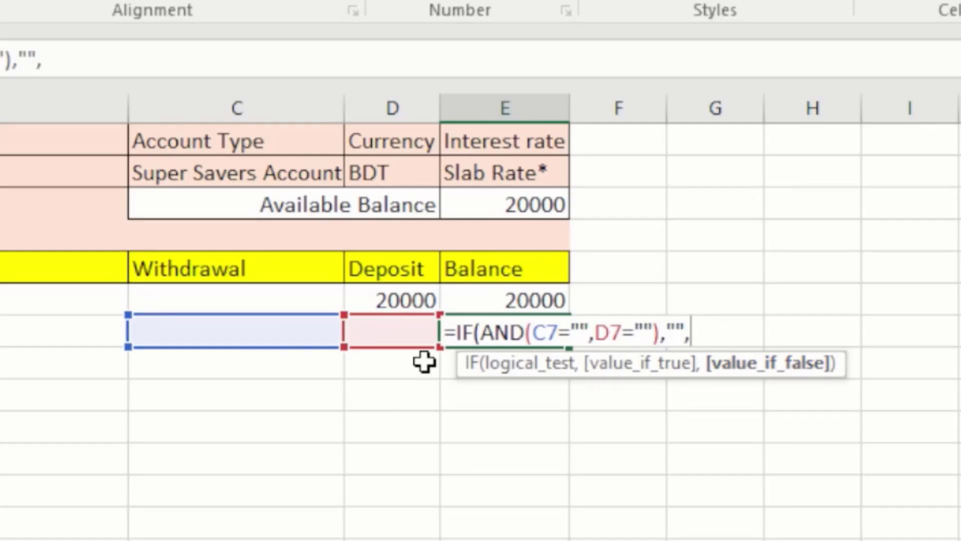
Complete the E7 formula with E6+D7-C7 as the value if false and fill it down the Balance column.
left_click(523, 299)
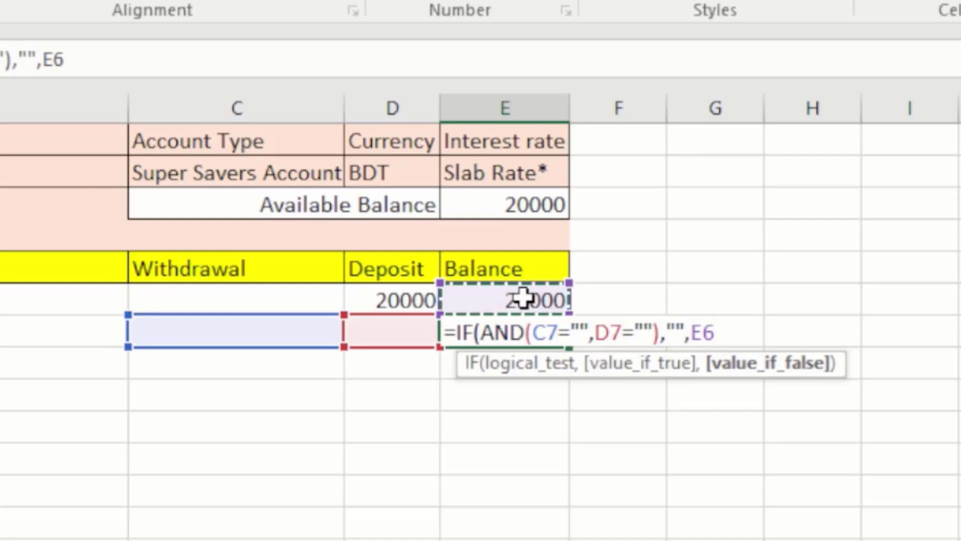
type("_")
key("BackSpace")
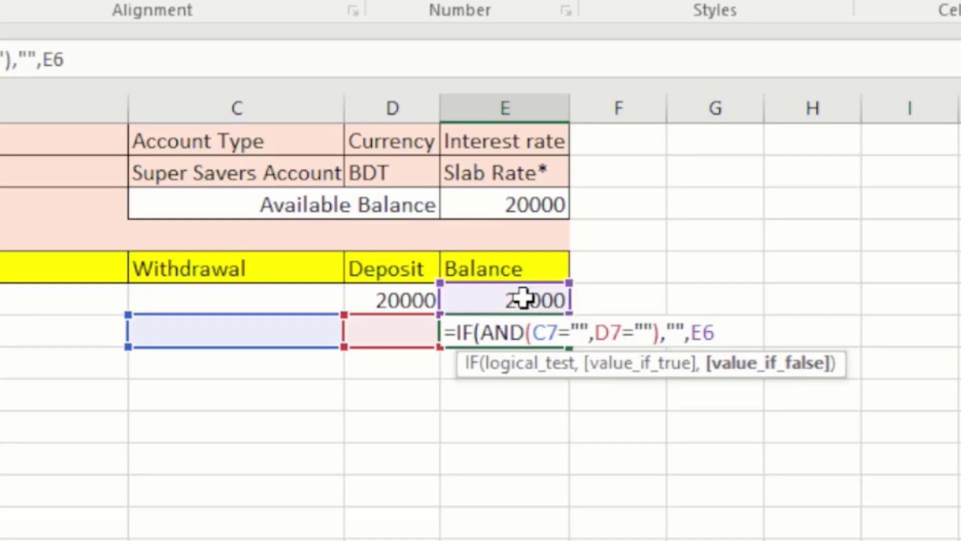
type("+")
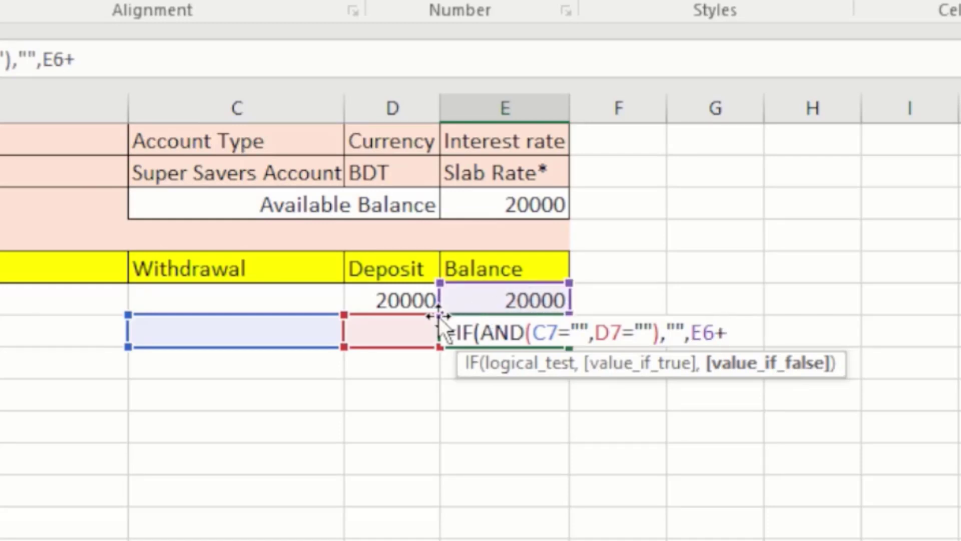
left_click(382, 329)
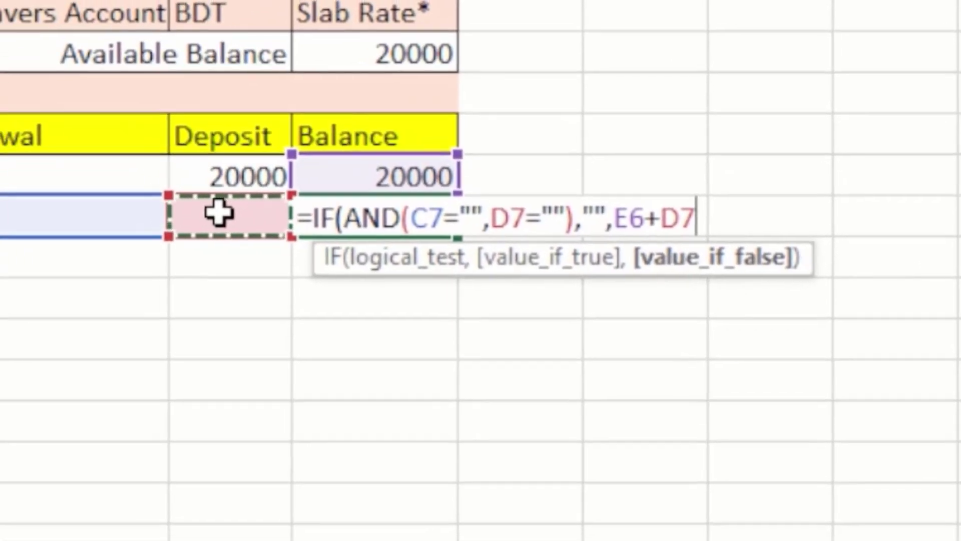
type("-")
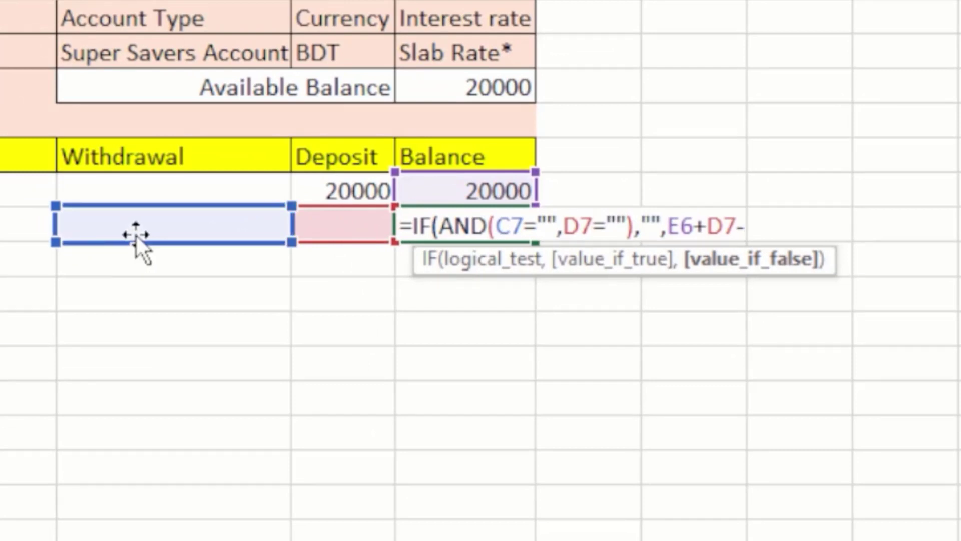
left_click(158, 225)
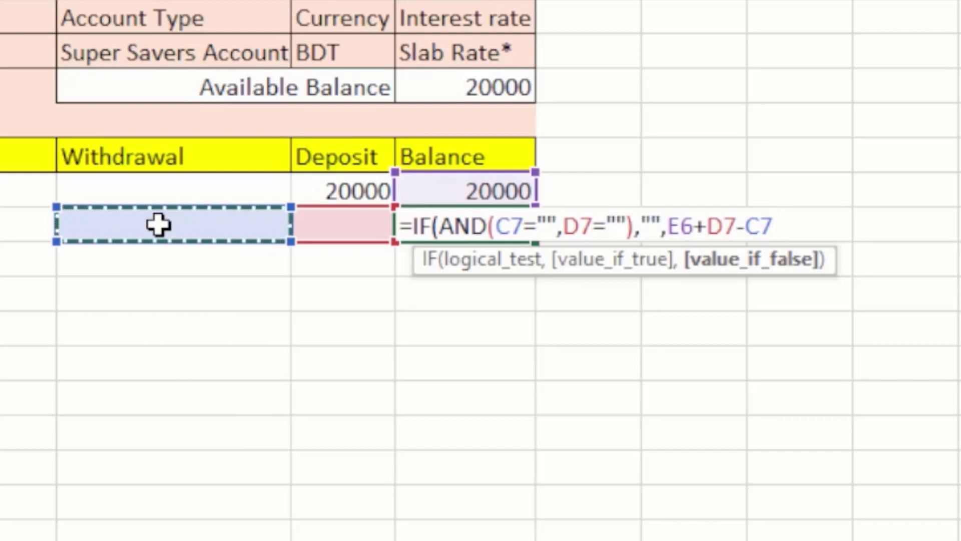
type(")")
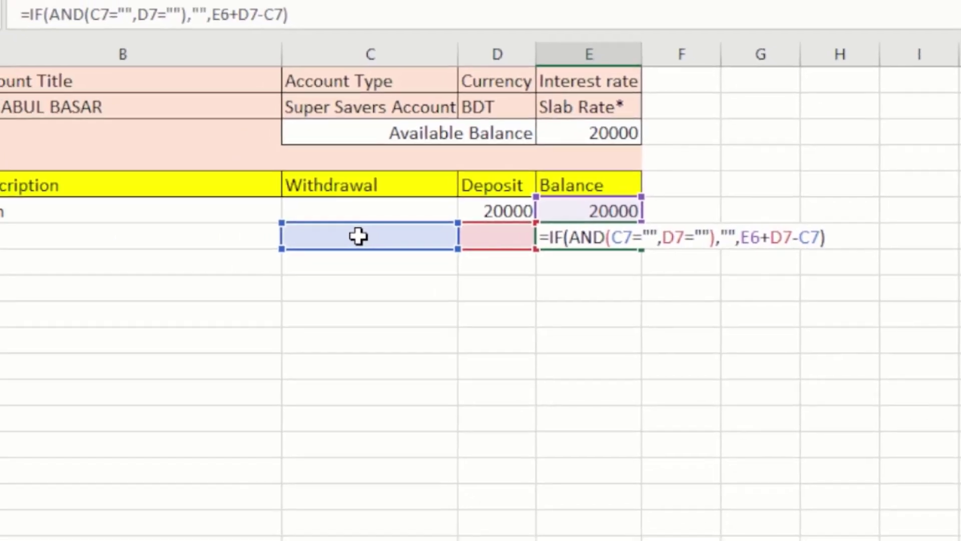
key("Return")
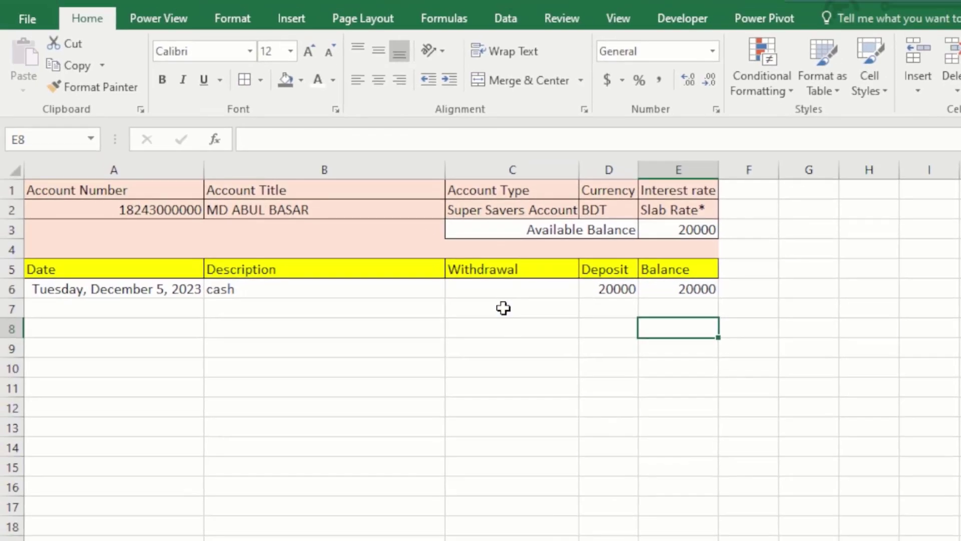
left_click(662, 308)
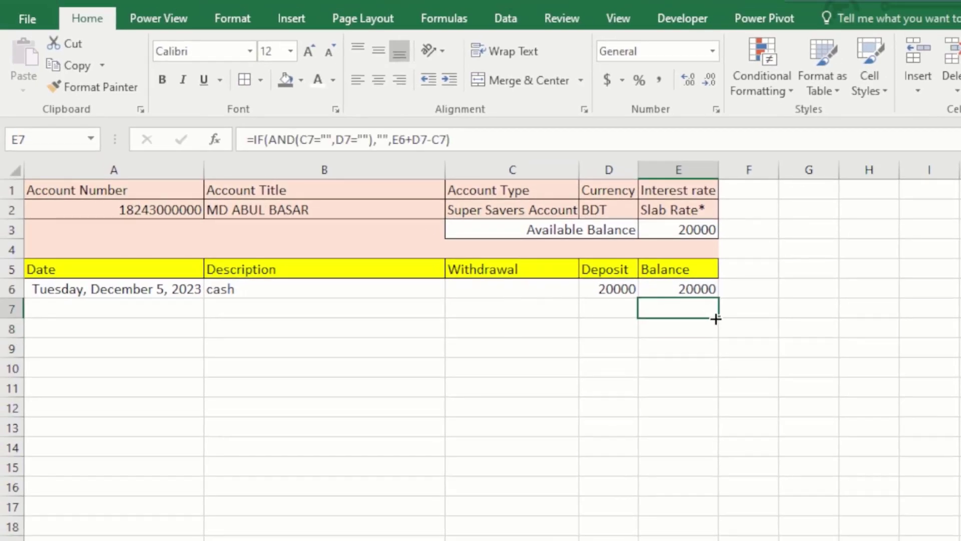
left_click_drag(719, 319, 716, 535)
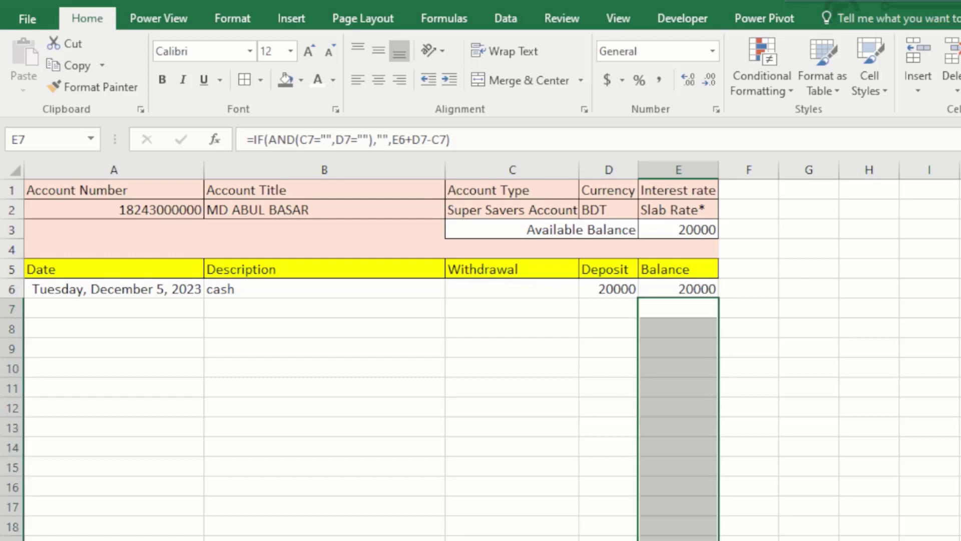
Enter the description "today income" in B7 and a deposit of 10000 in D7.
left_click(512, 300)
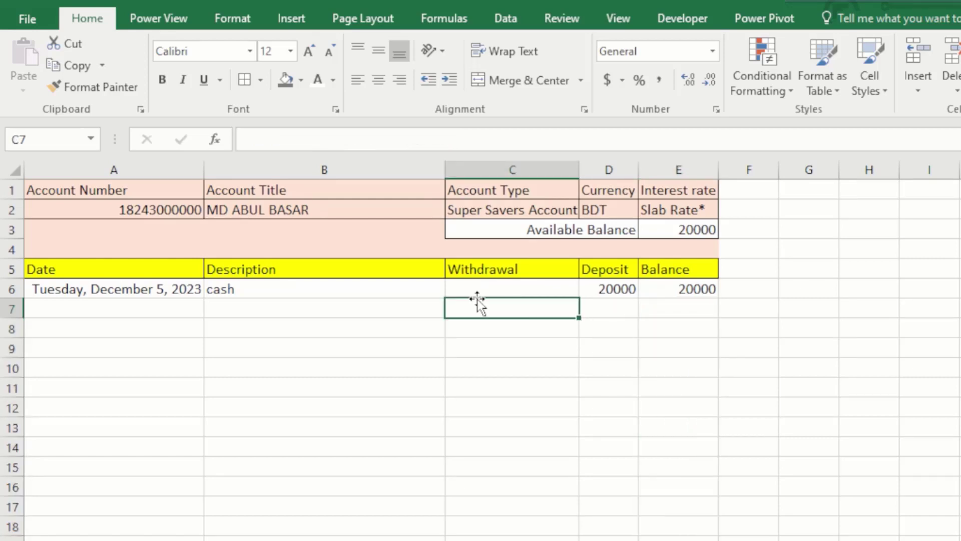
left_click(339, 308)
type("today income")
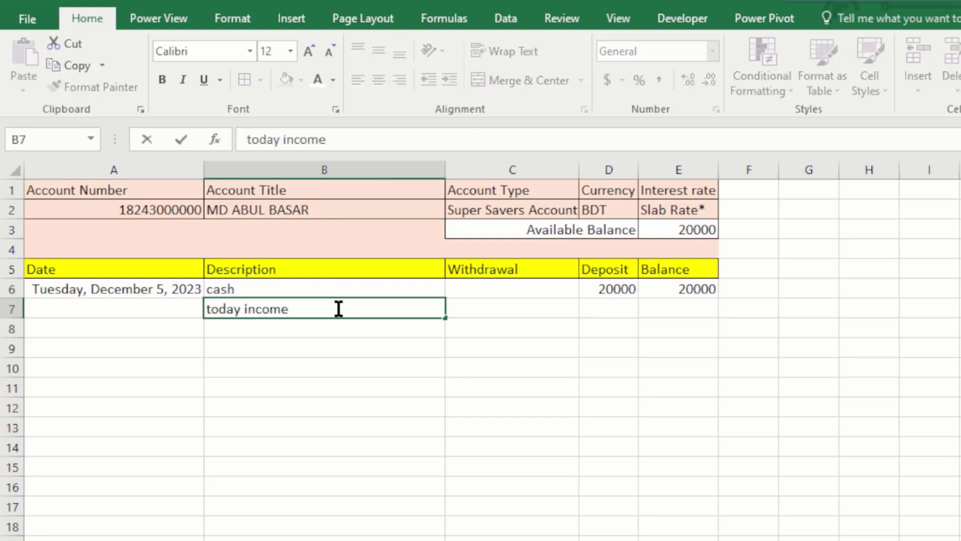
key("Tab")
key("Tab")
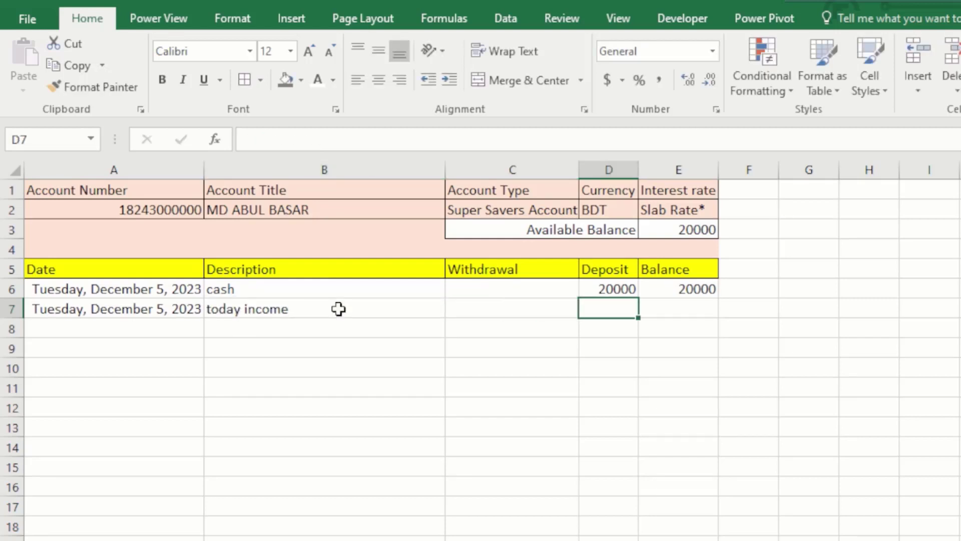
type("10000")
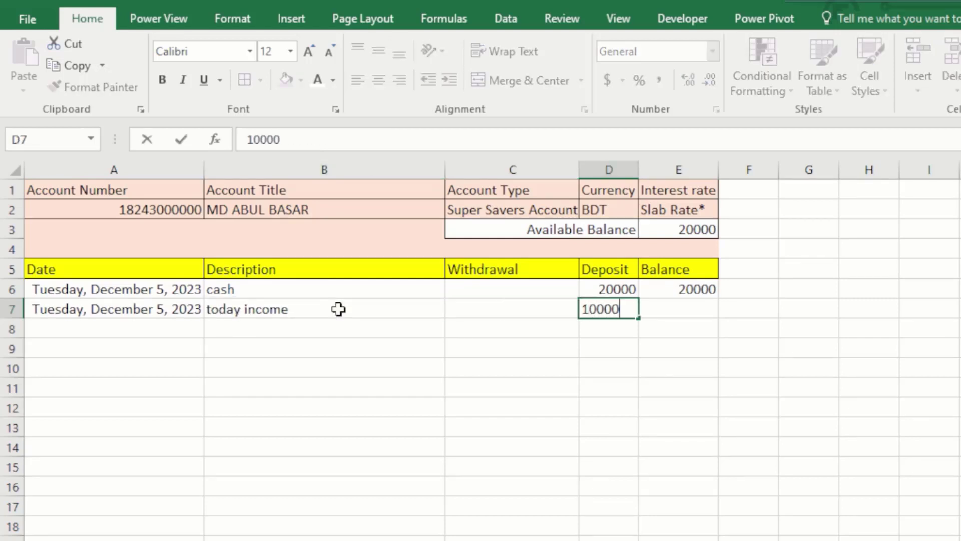
key("Return")
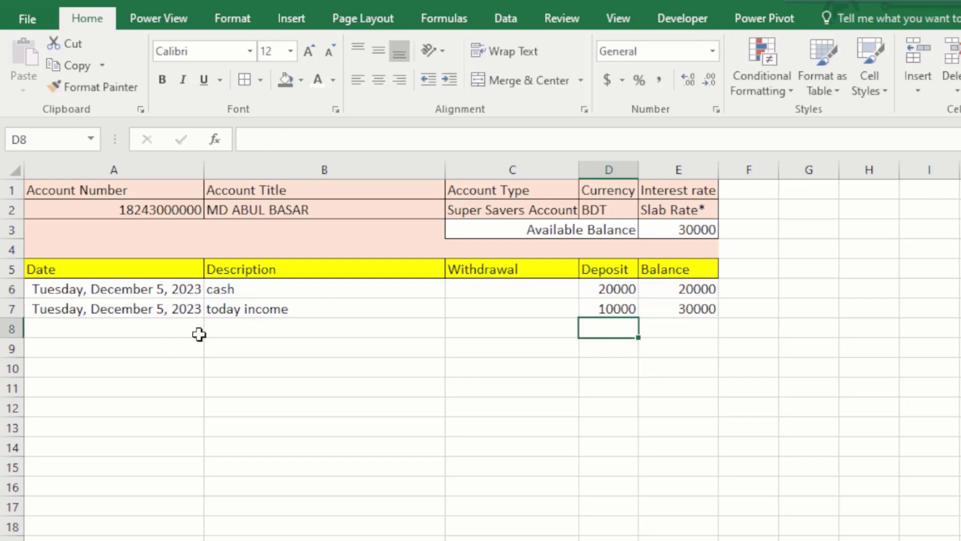
Enter the description "house rent" in B8 with a withdrawal of 12000 in C8, and check the balance formula in E8.
left_click(247, 335)
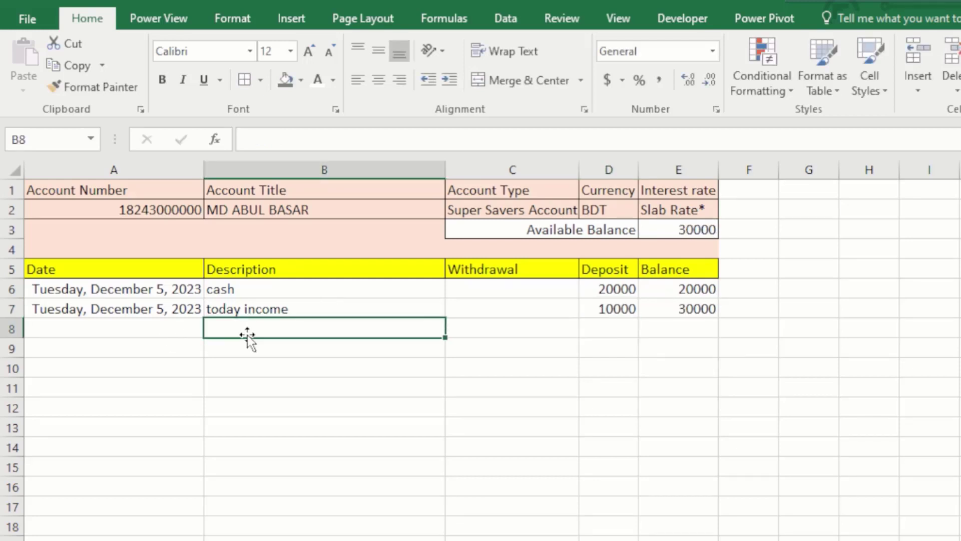
type("hous")
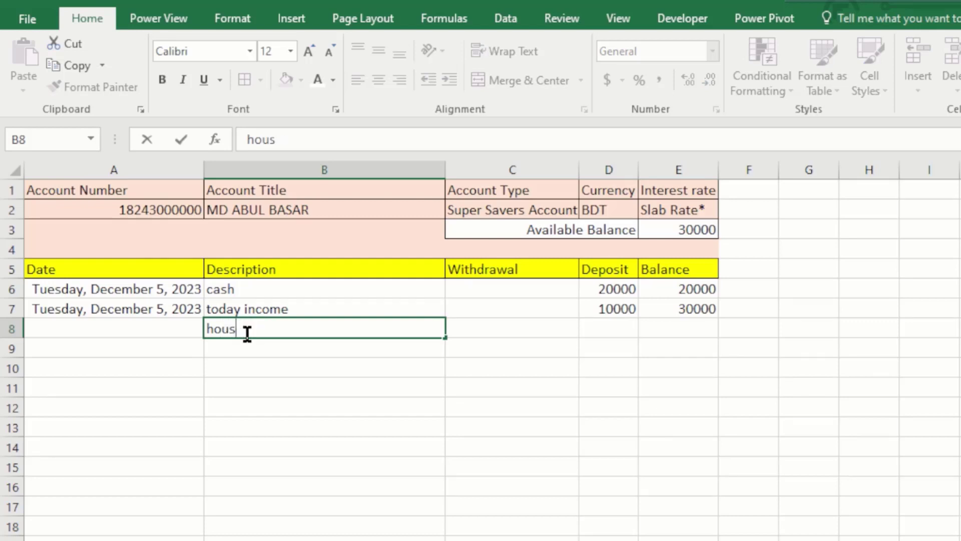
type("e rent")
key("Tab")
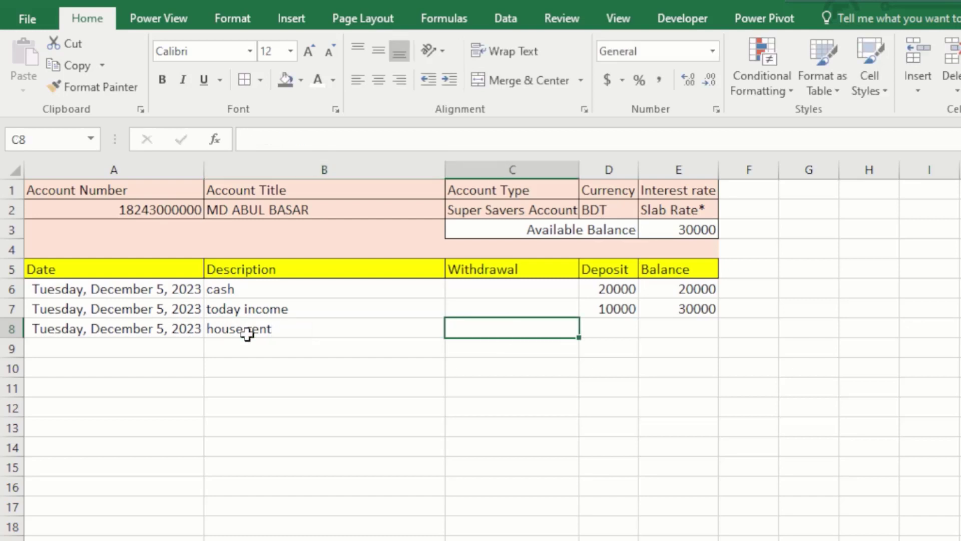
type("120")
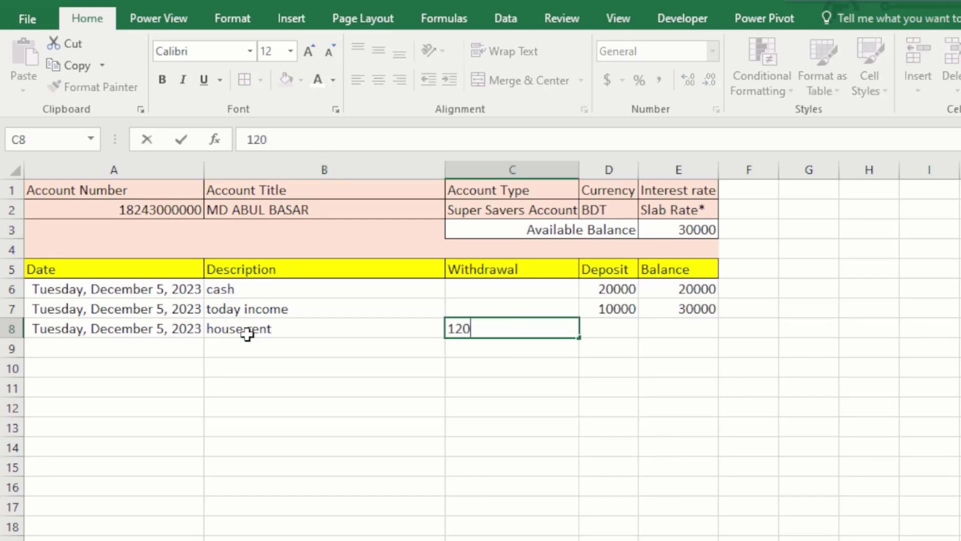
type("00")
key("Return")
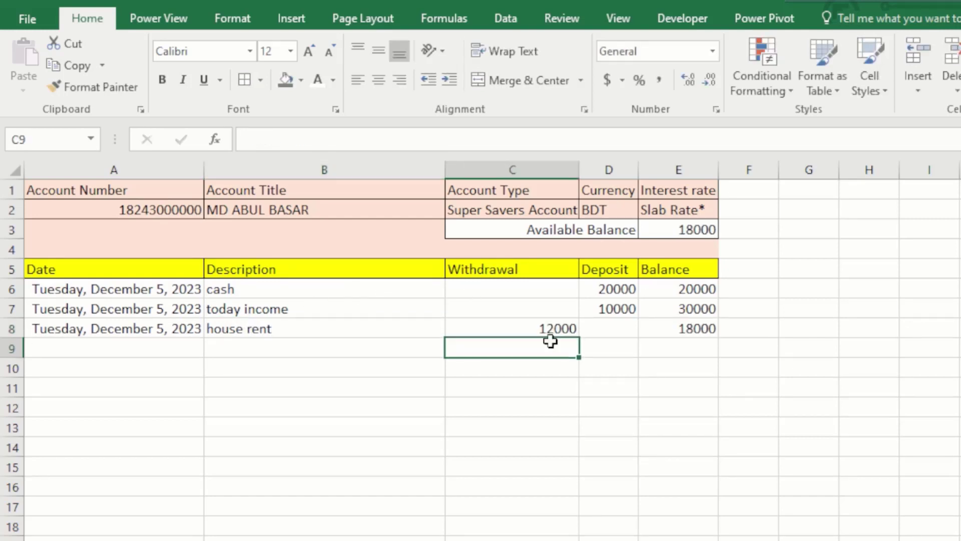
left_click(673, 328)
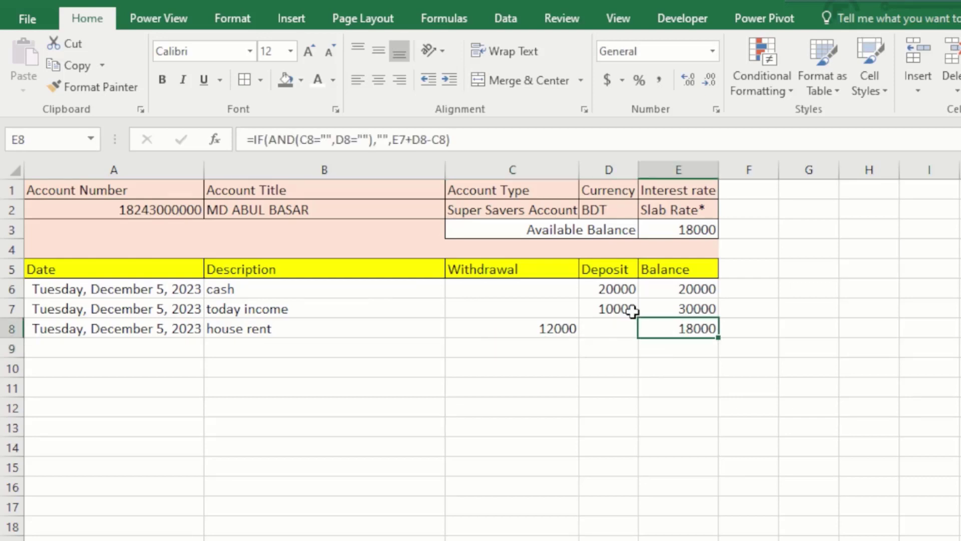
left_click(671, 309)
left_click(562, 331)
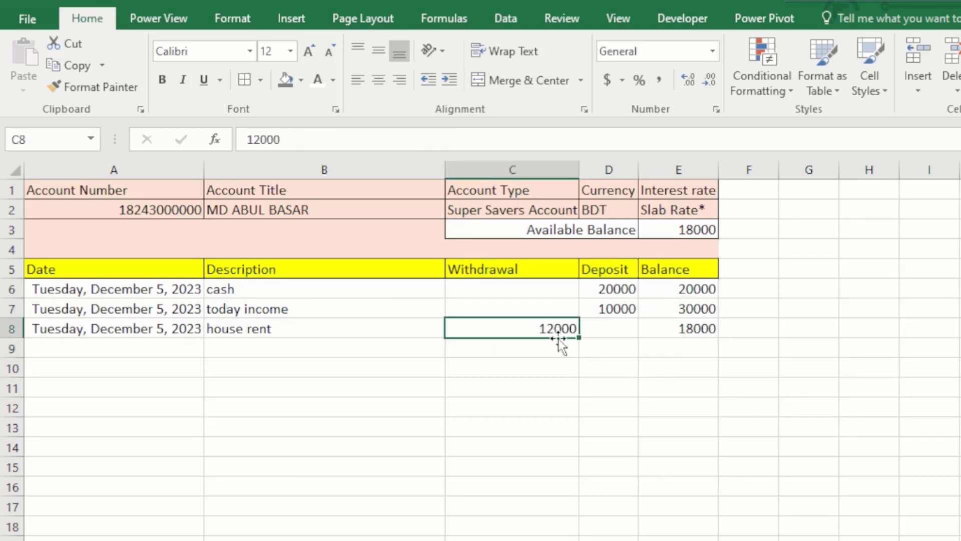
left_click(685, 331)
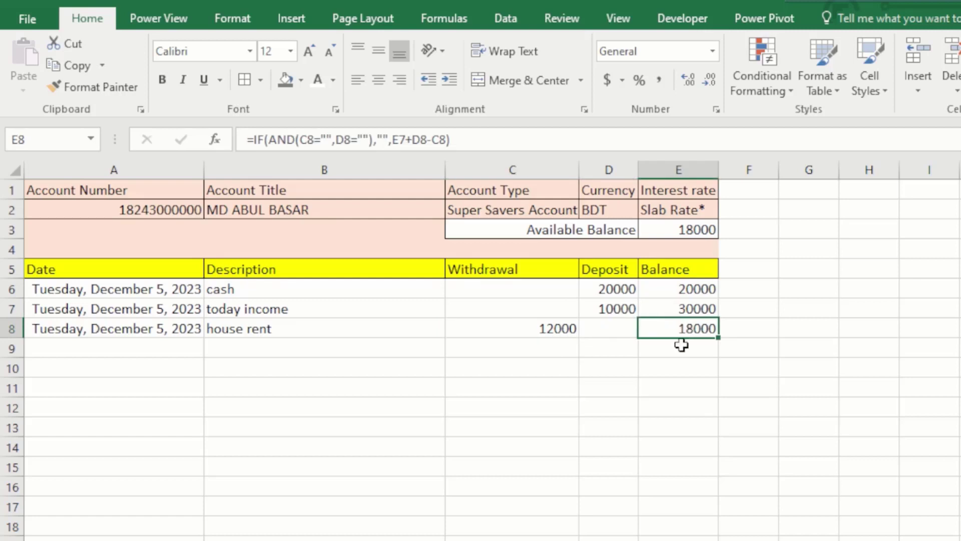
Enter the description "today maketing" in B9 with a withdrawal of 5000 in C9.
left_click(682, 350)
left_click(557, 229)
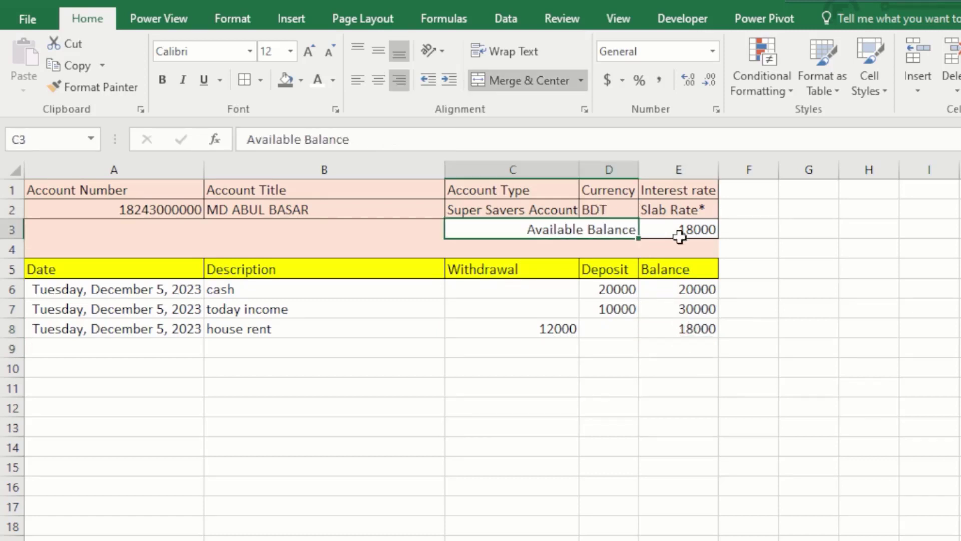
left_click(696, 243)
left_click(279, 347)
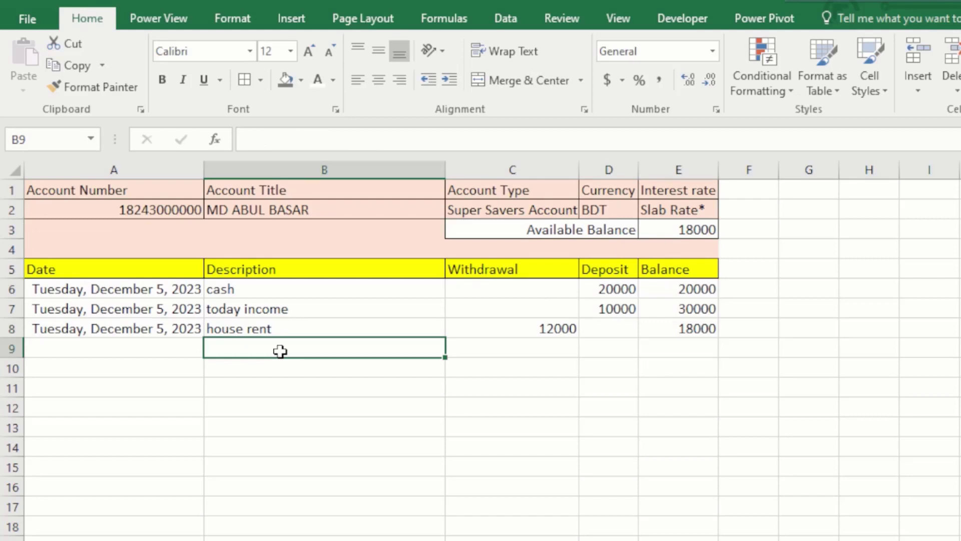
type("today maketing")
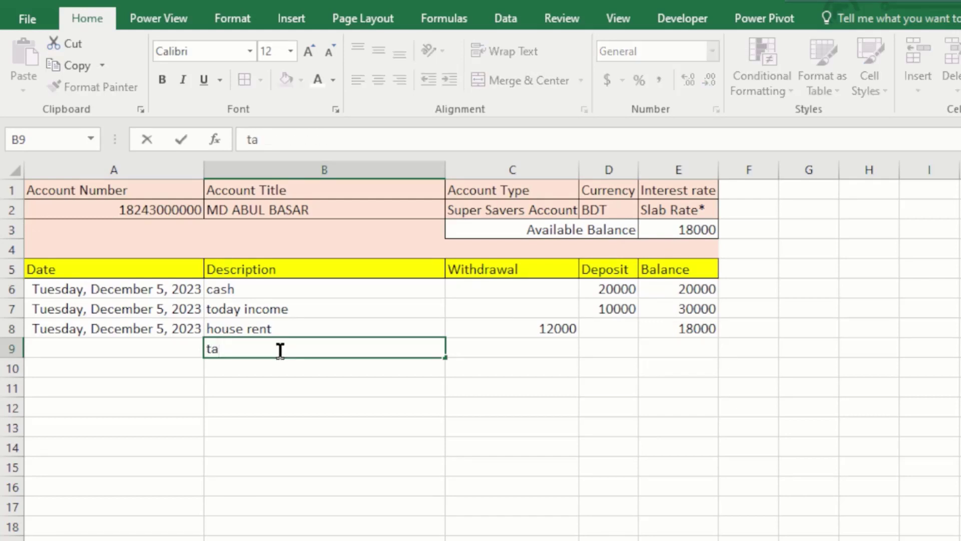
key("Tab")
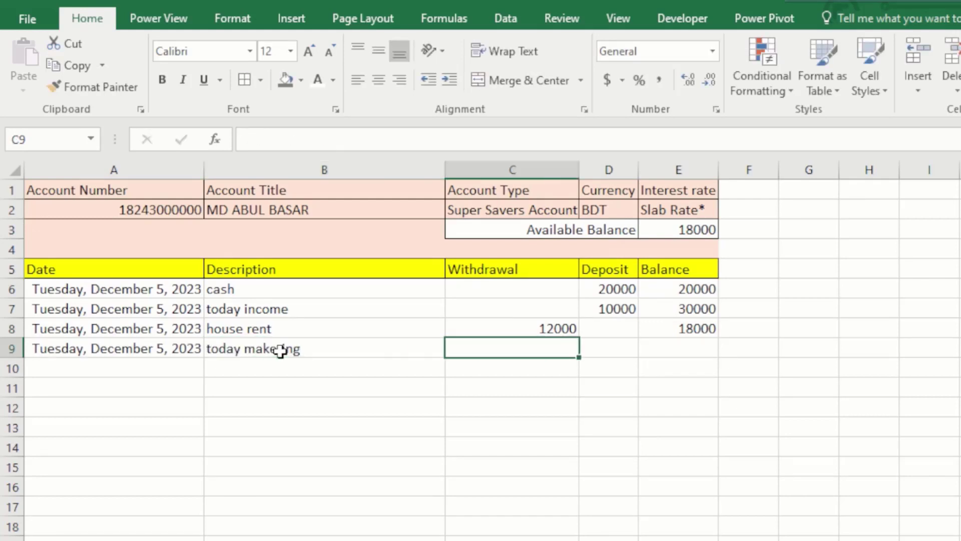
type("5000")
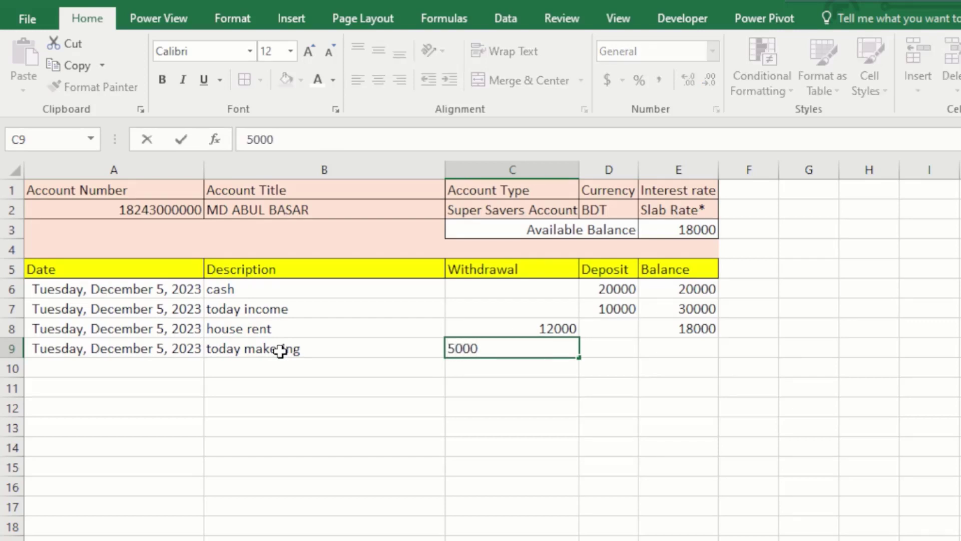
key("Tab")
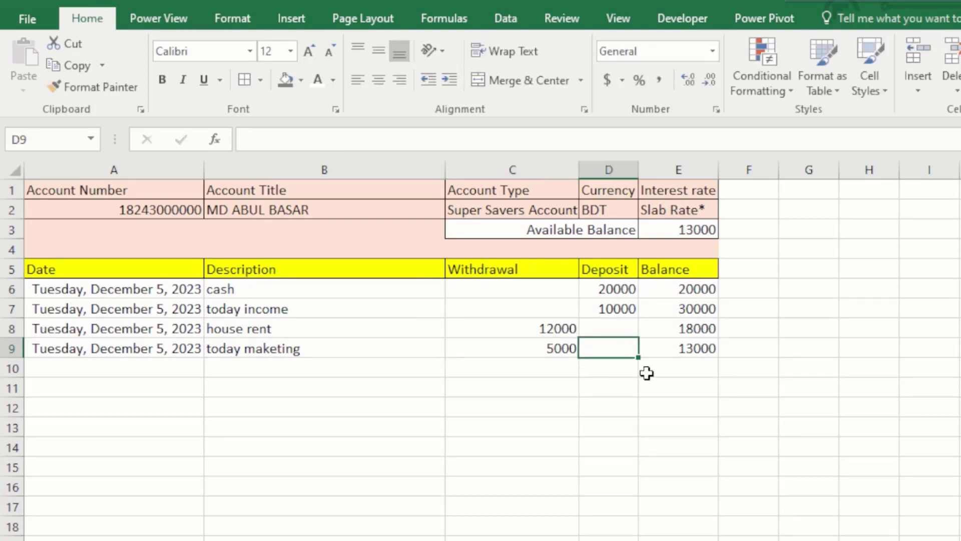
Review the running balance formulas in E7 to E10 against the withdrawal and deposit entries.
left_click(697, 346)
left_click(699, 331)
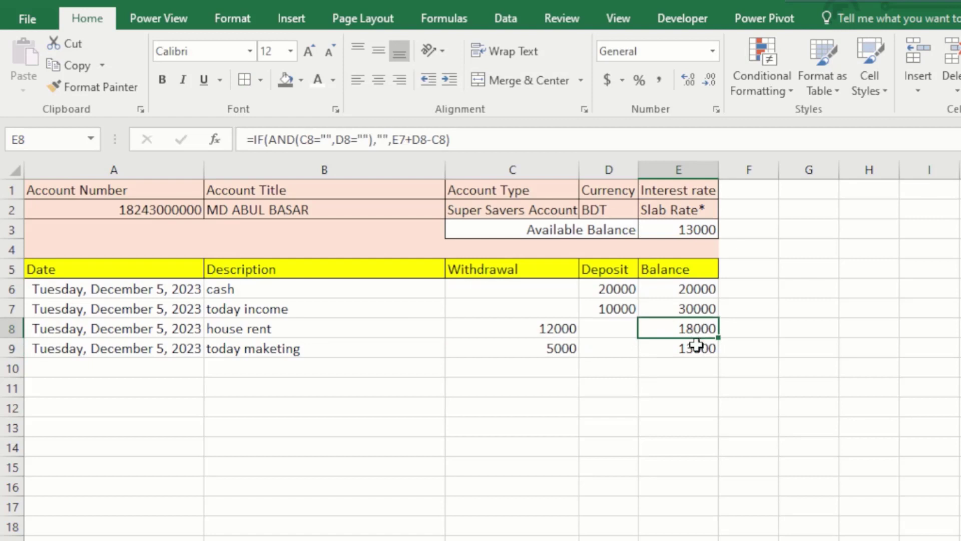
left_click(697, 345)
left_click(690, 368)
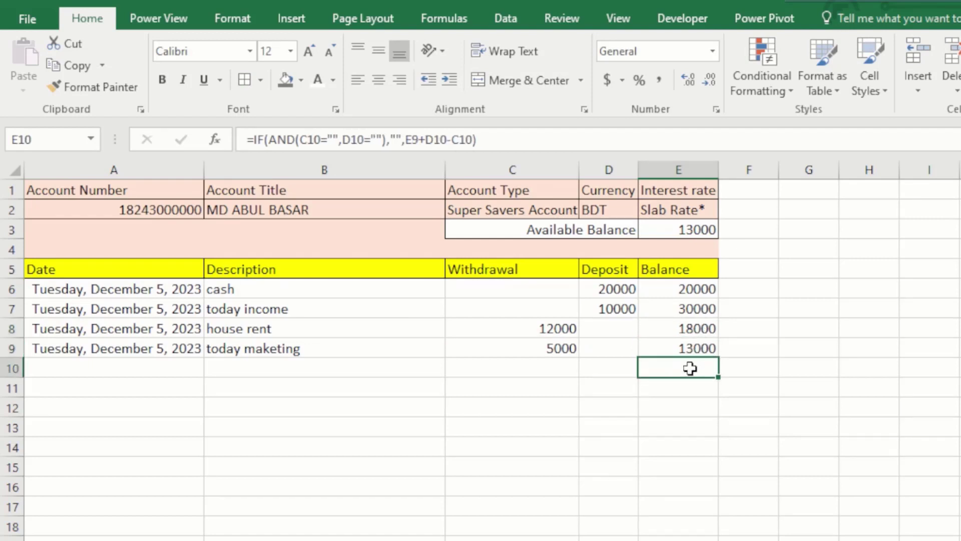
left_click(536, 326)
left_click(508, 287)
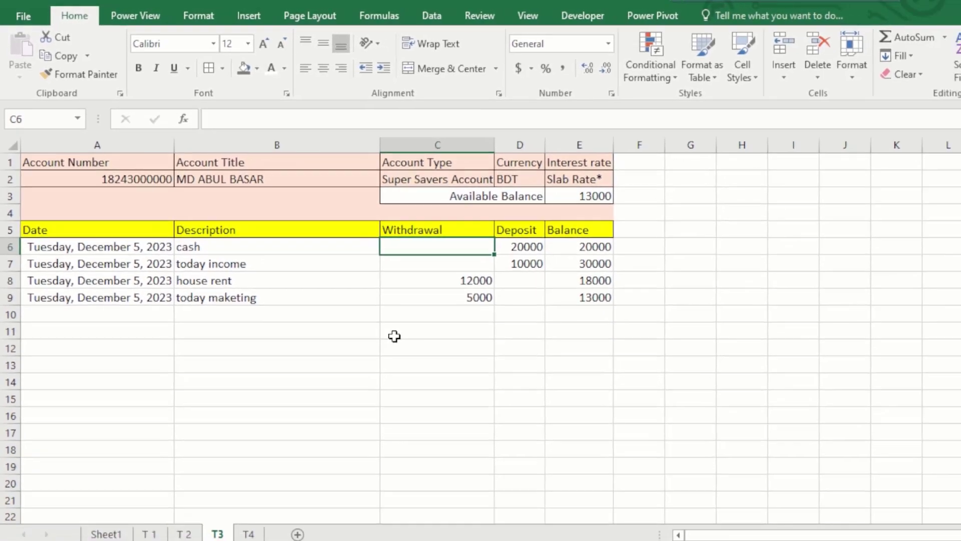
left_click(452, 379)
left_click(211, 301)
left_click(481, 224)
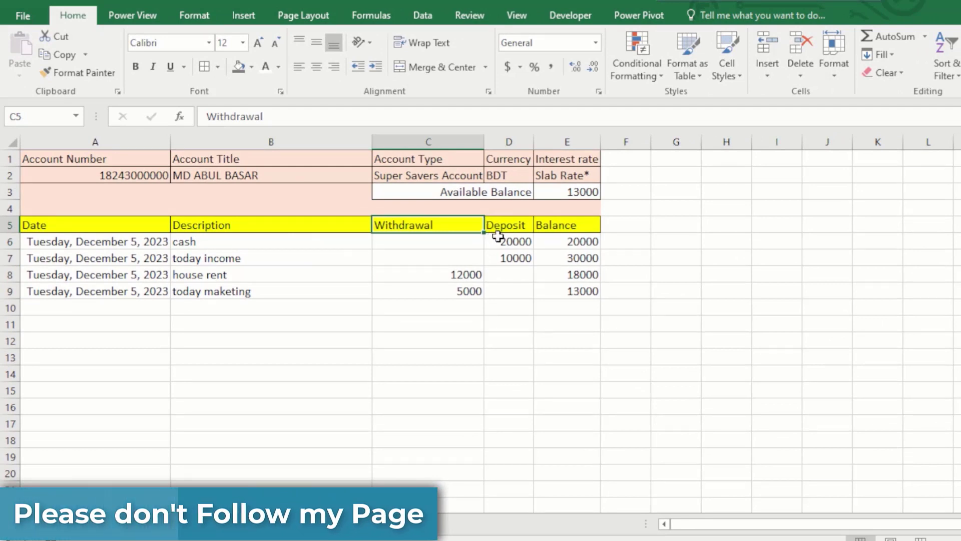
left_click(498, 241)
left_click(543, 254)
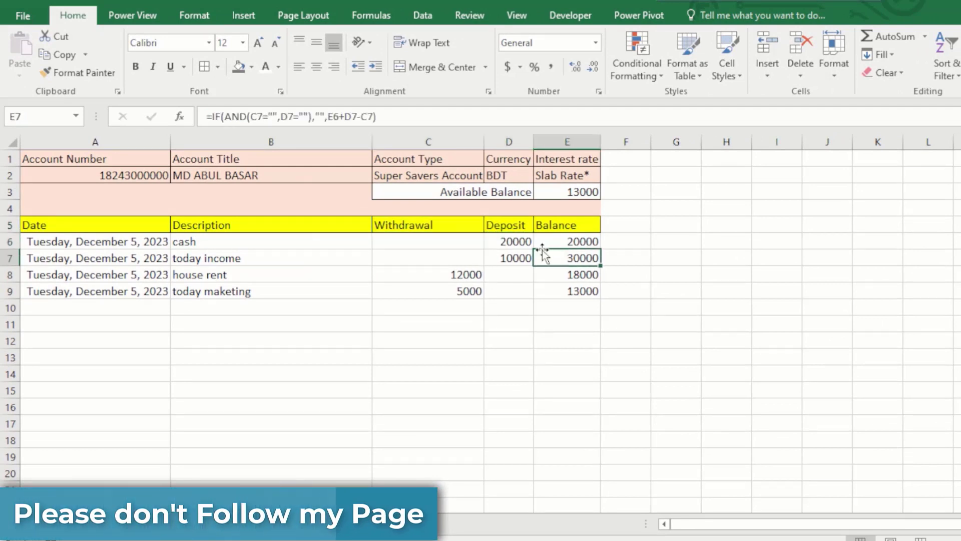
Examine the date and balance formulas prefilled in the empty rows below the transactions.
left_click(472, 306)
left_click(541, 307)
left_click(459, 326)
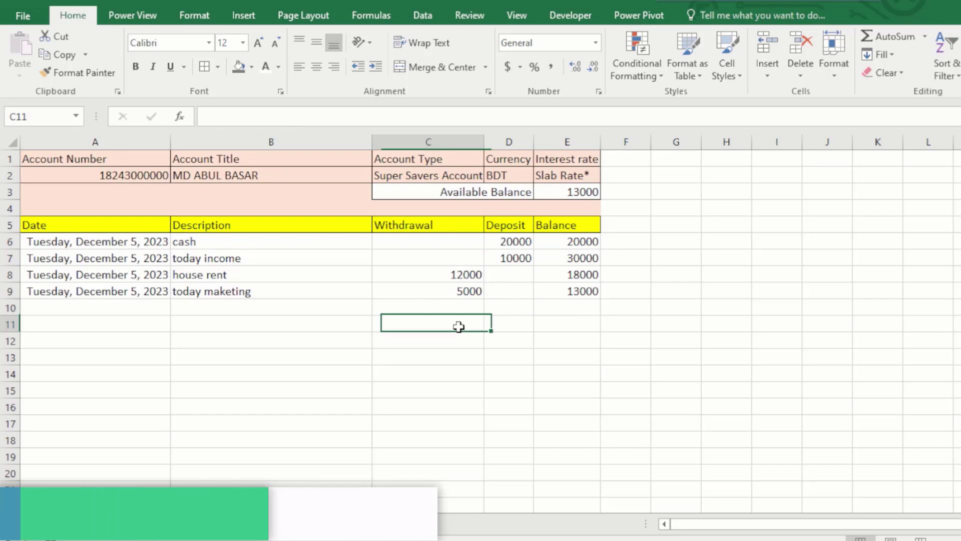
left_click(274, 311)
left_click_drag(229, 253, 229, 414)
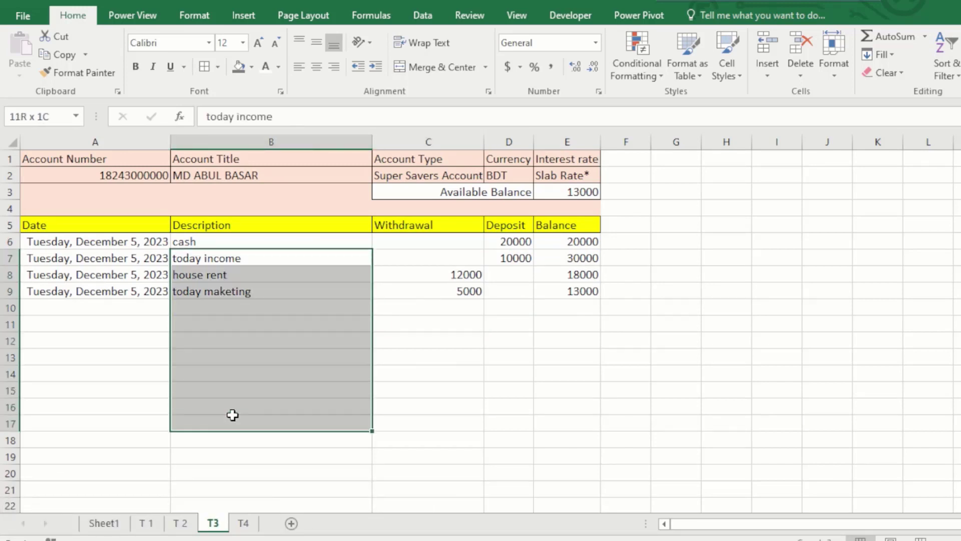
left_click(105, 346)
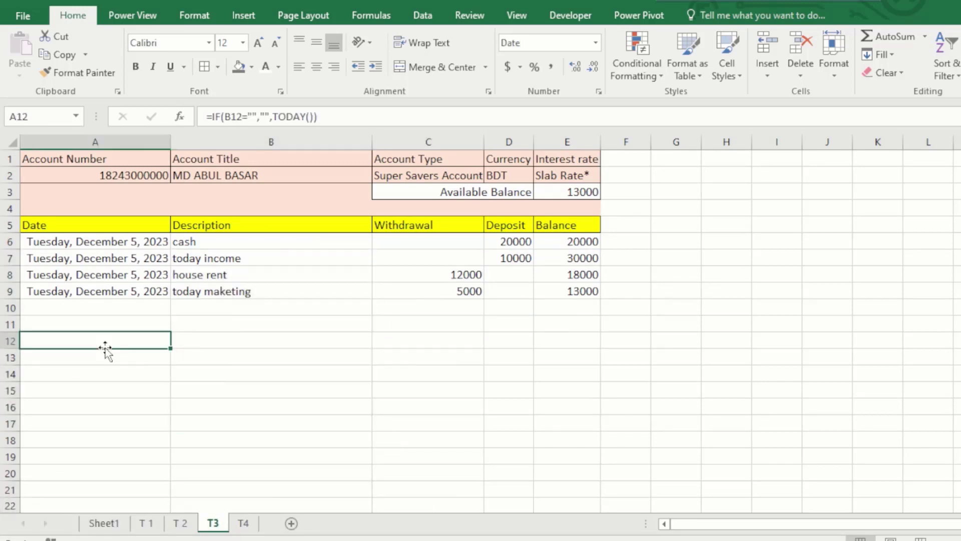
left_click(581, 288)
left_click(603, 378)
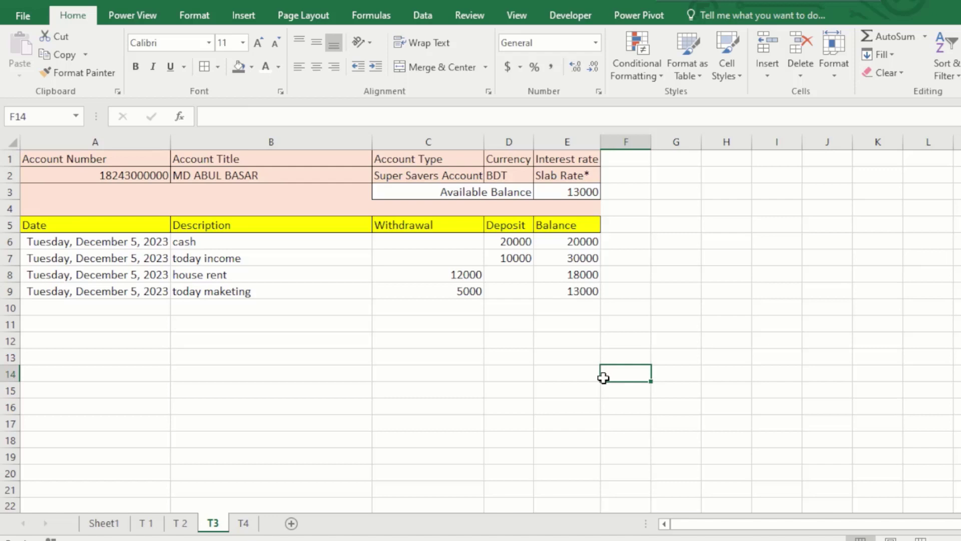
left_click(573, 295)
left_click(562, 396)
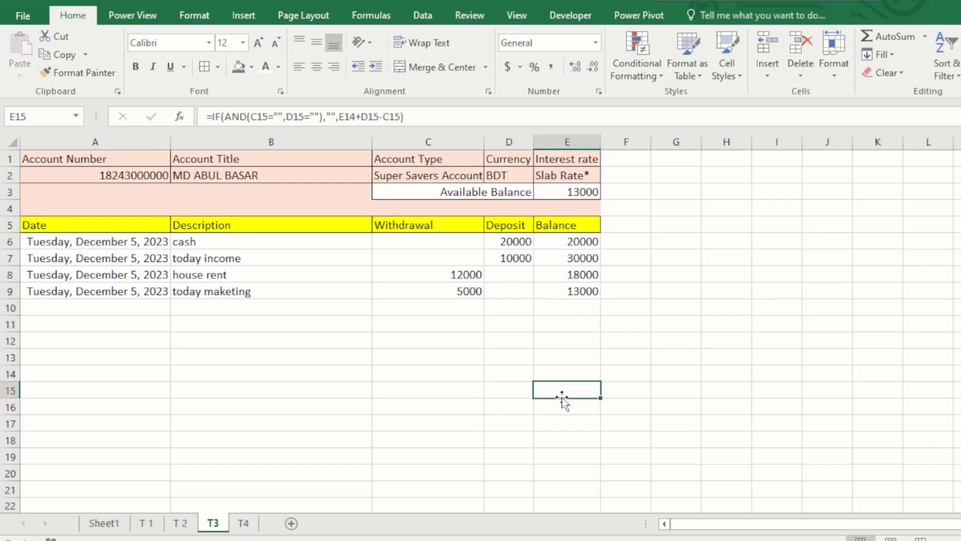